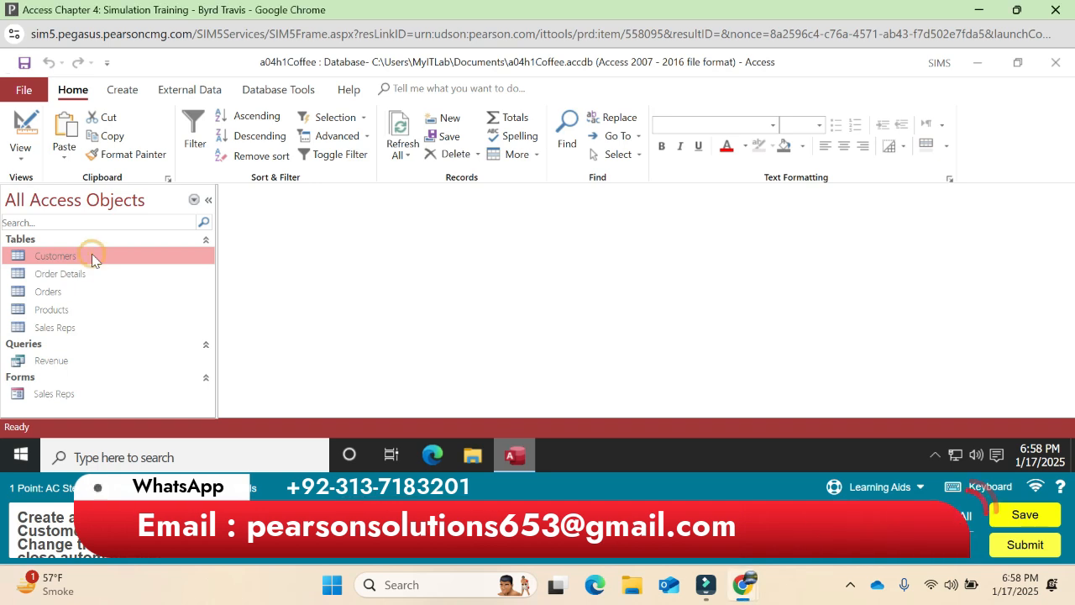
Create a form from the Customers table with the Form tool and narrow the Customer ID field to about half its width
click(121, 89)
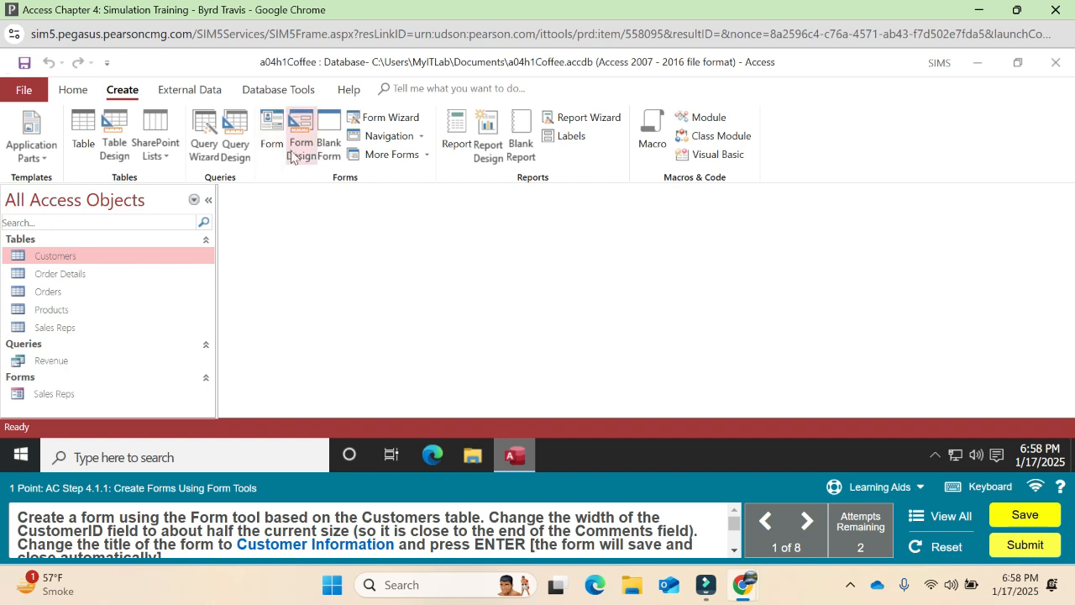
click(273, 145)
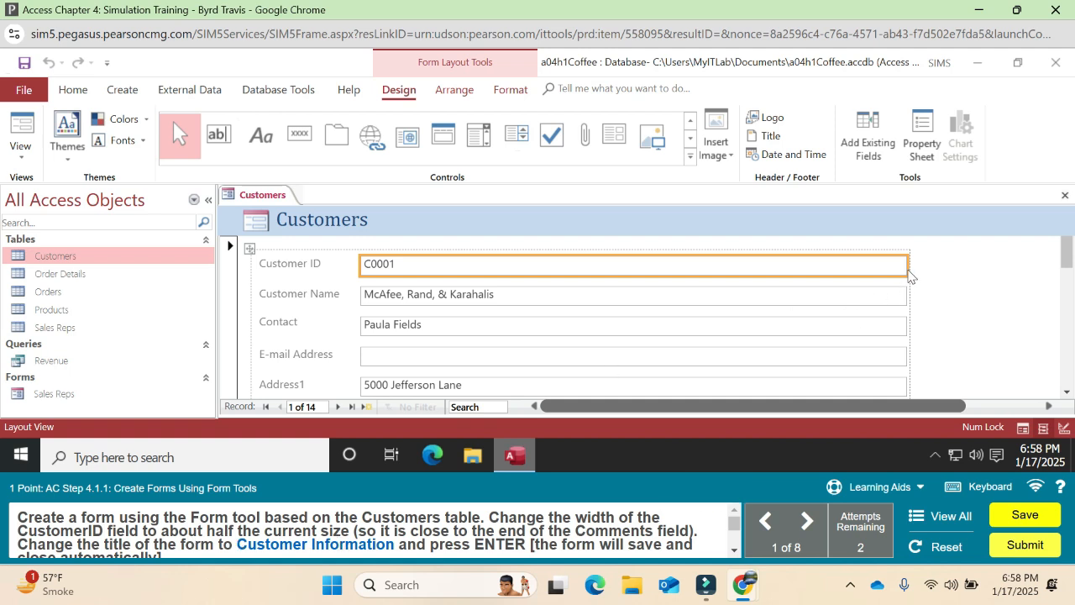
drag(906, 264, 582, 263)
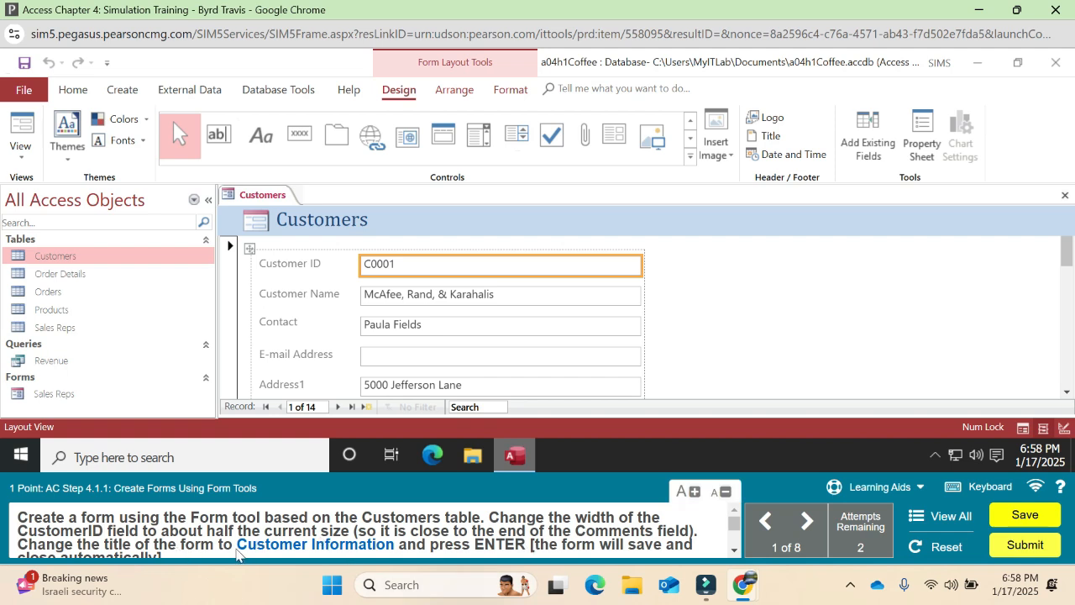
Change the title of the new Customers form to "Customer Information" and commit it
click(357, 220)
double_click(357, 219)
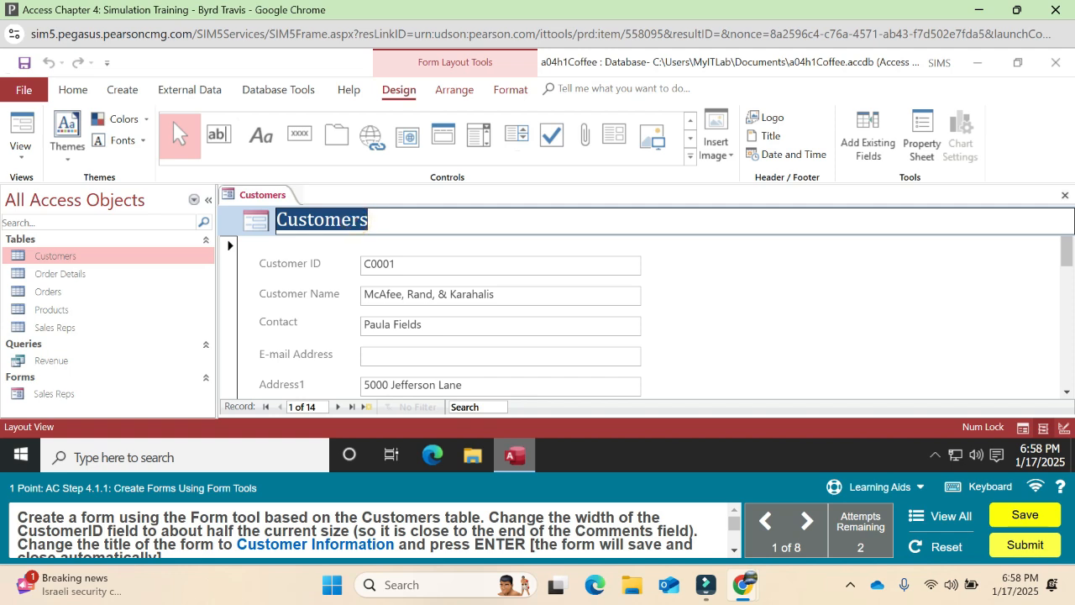
key(Right)
key(BackSpace)
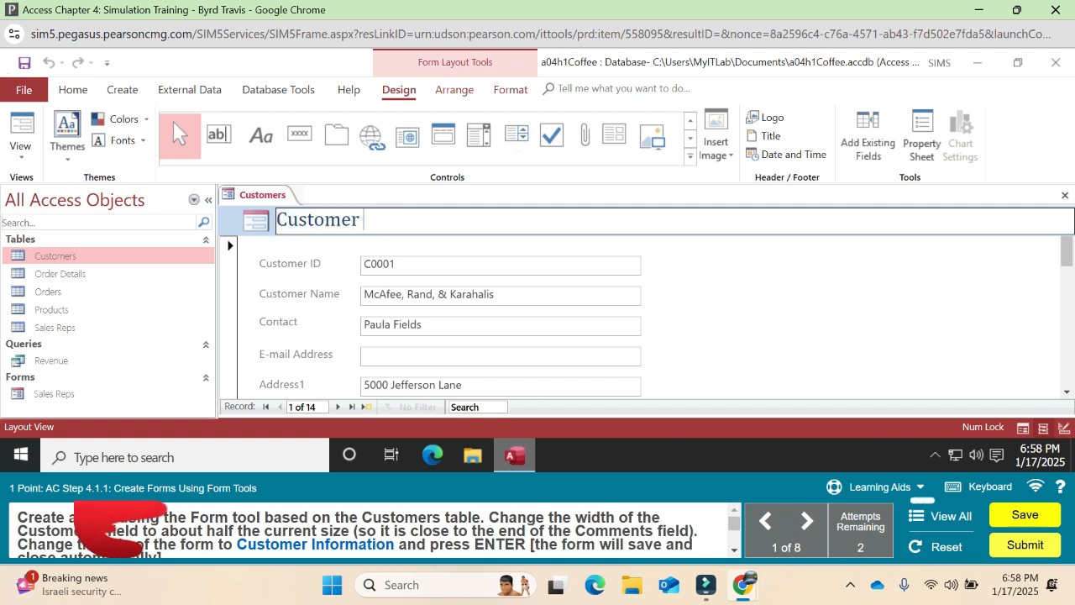
text(I)
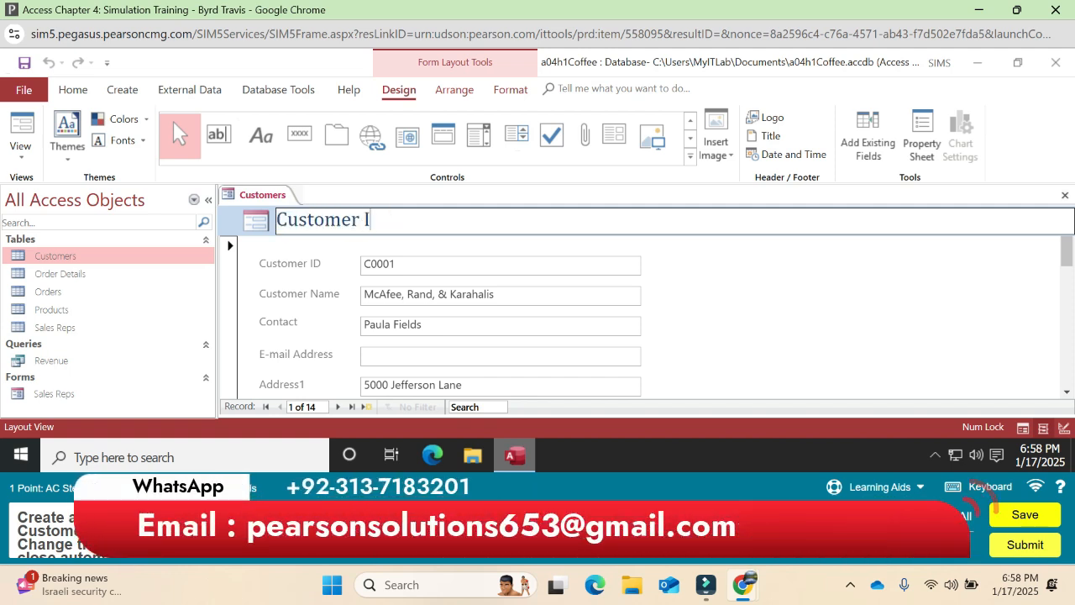
text(nformation)
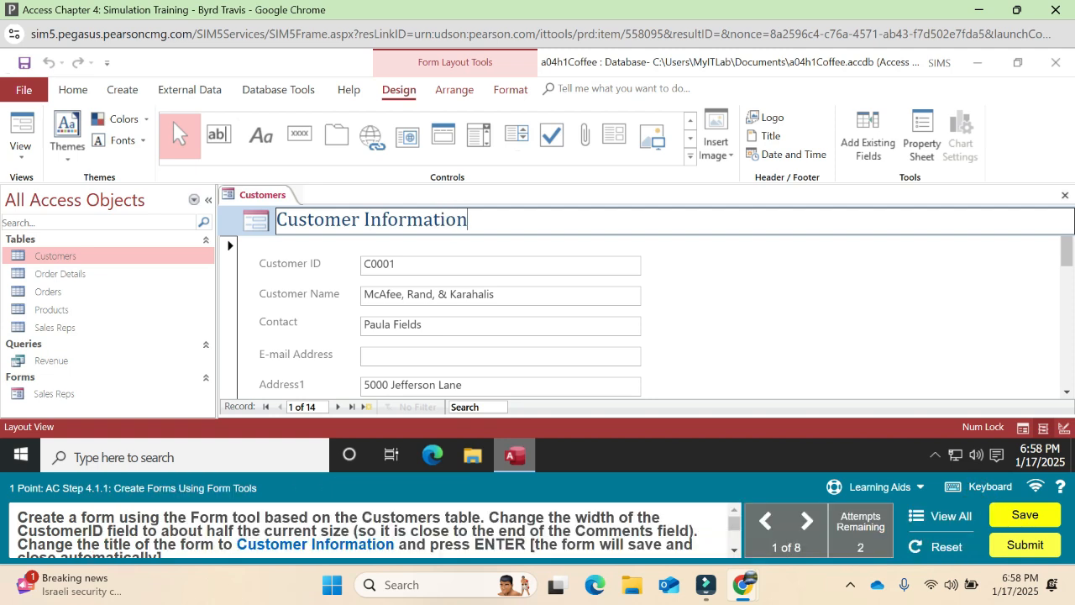
key(Return)
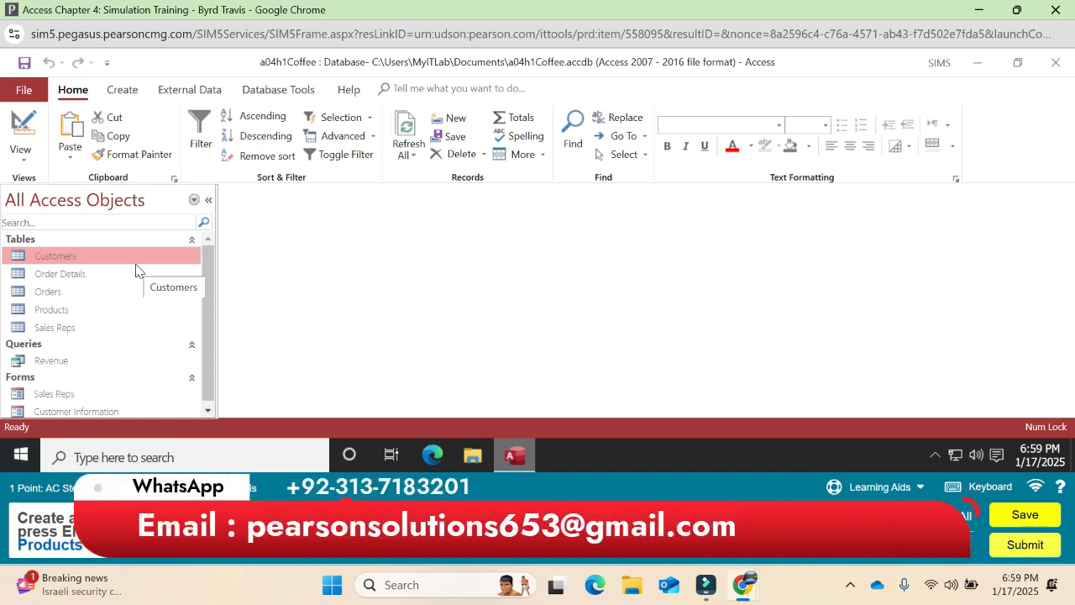
Create a Split Form based on the Customers table
click(135, 92)
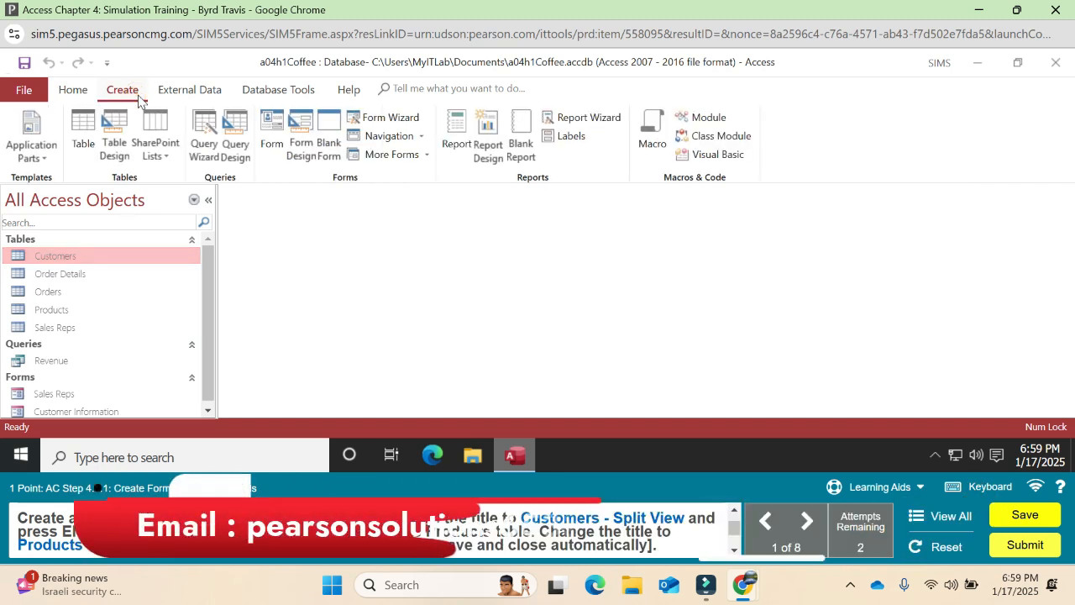
click(427, 157)
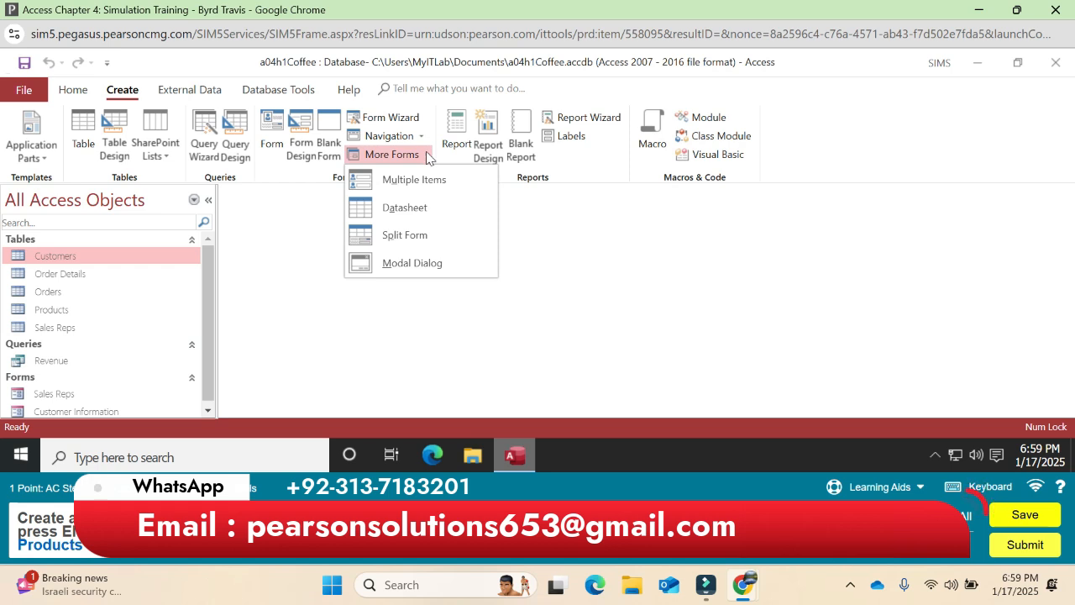
click(429, 236)
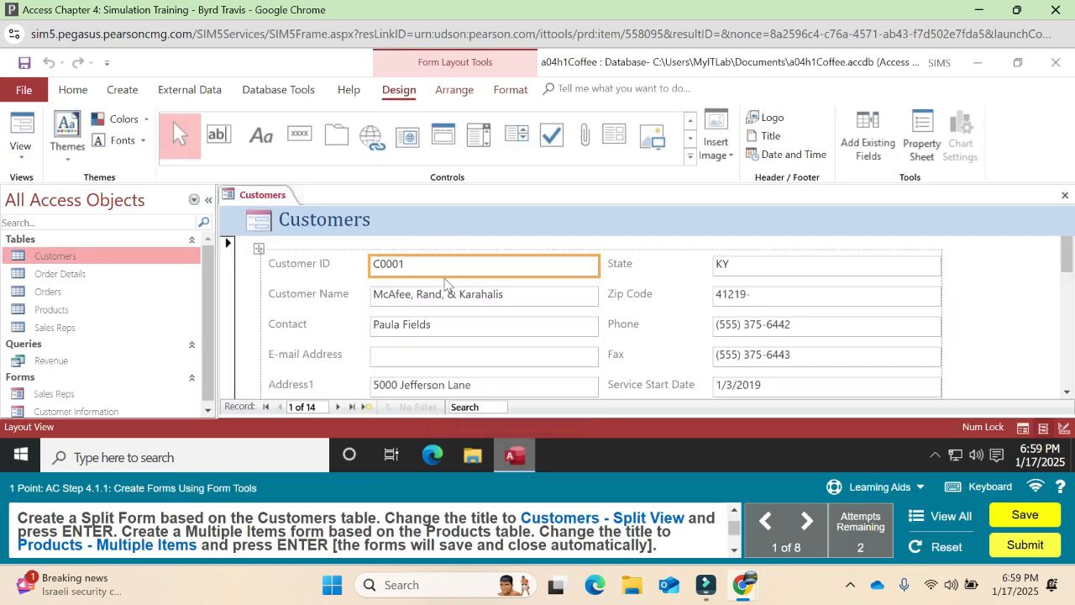
Change the split form's title to "Customers - Split View"
double_click(353, 219)
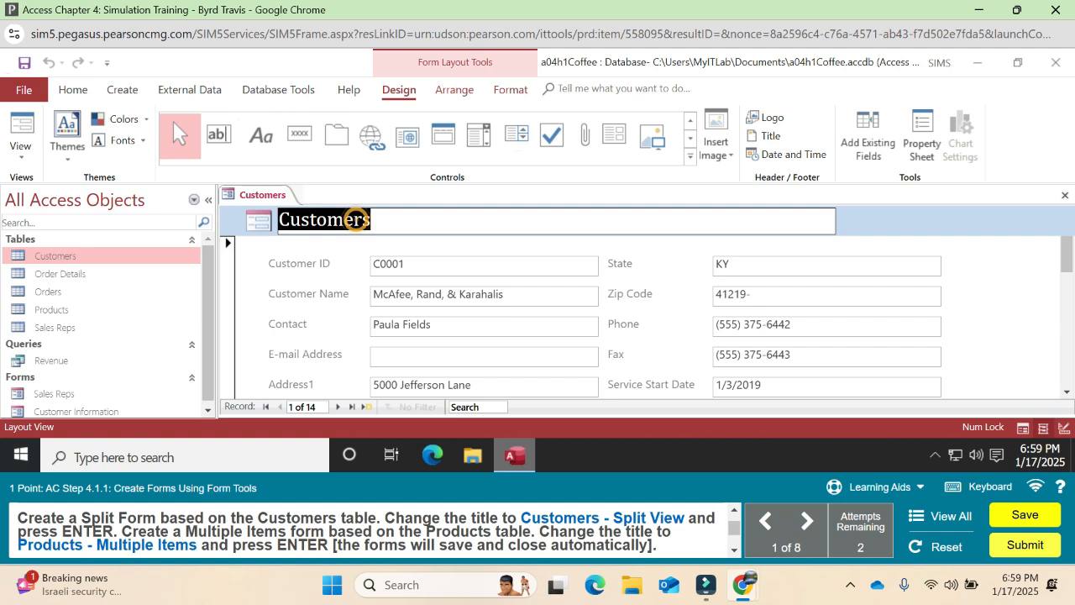
click(413, 221)
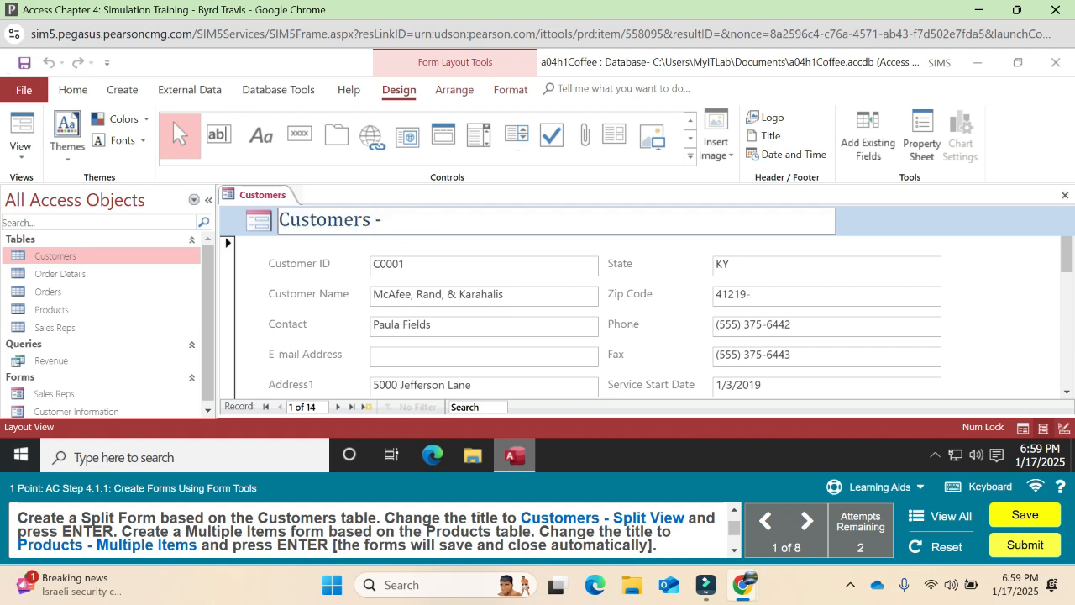
text(- Split View)
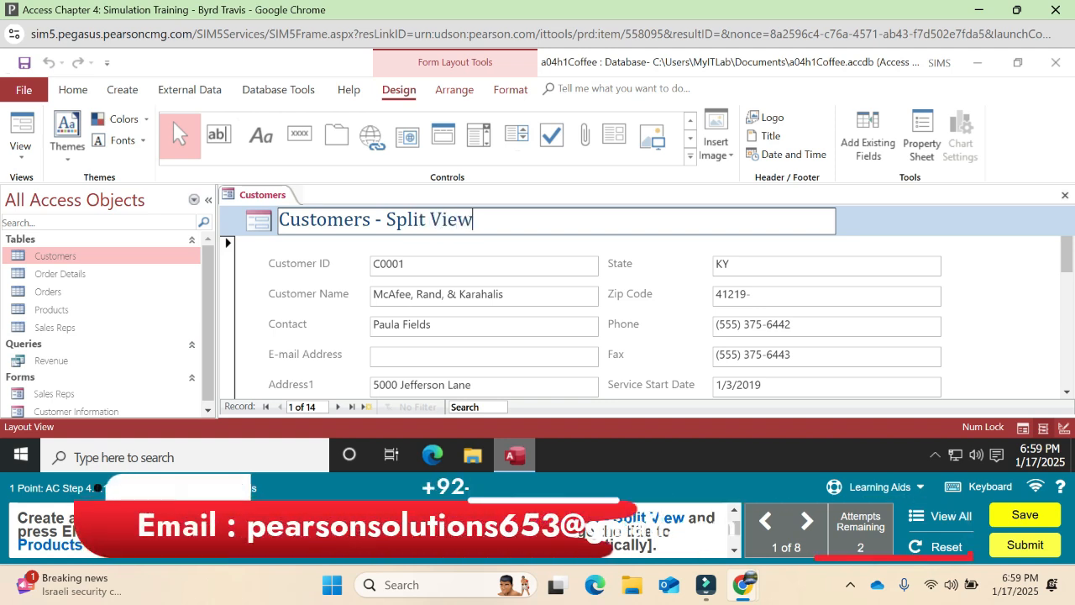
key(Return)
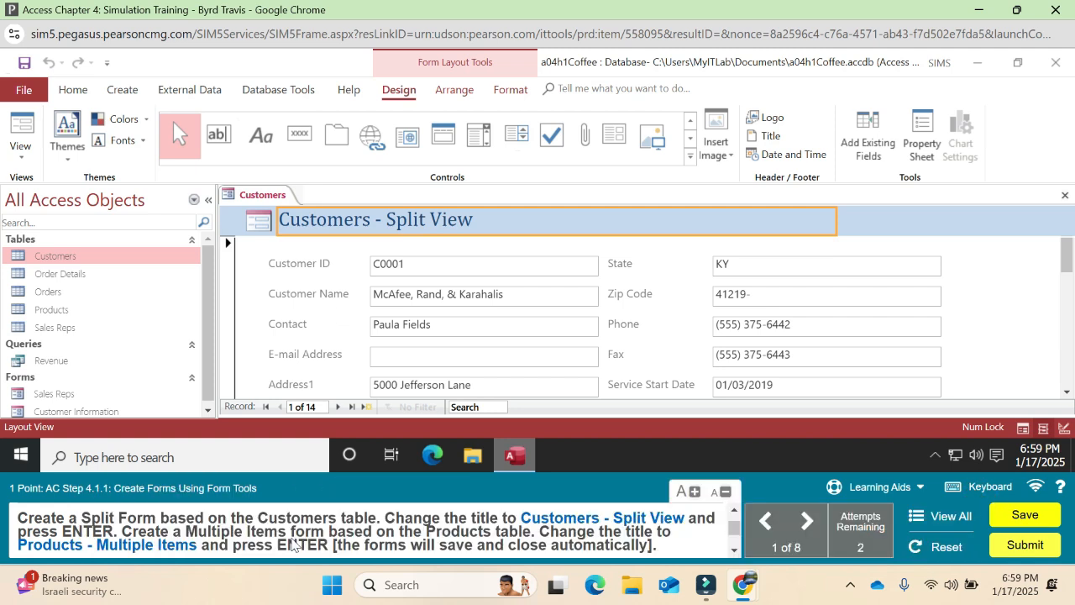
Create a Multiple Items form based on the Products table
click(92, 309)
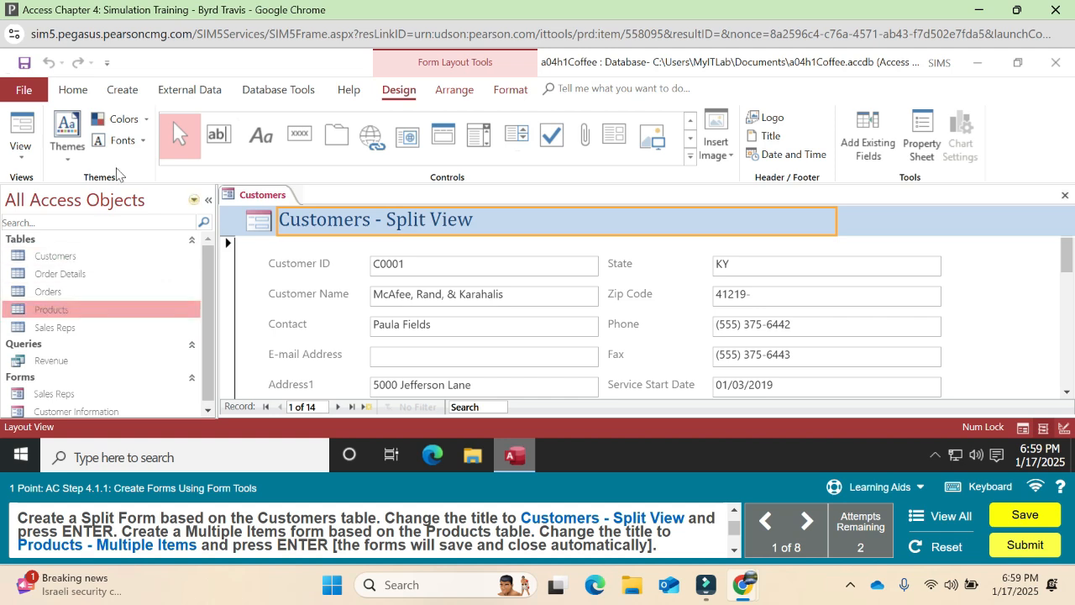
click(122, 90)
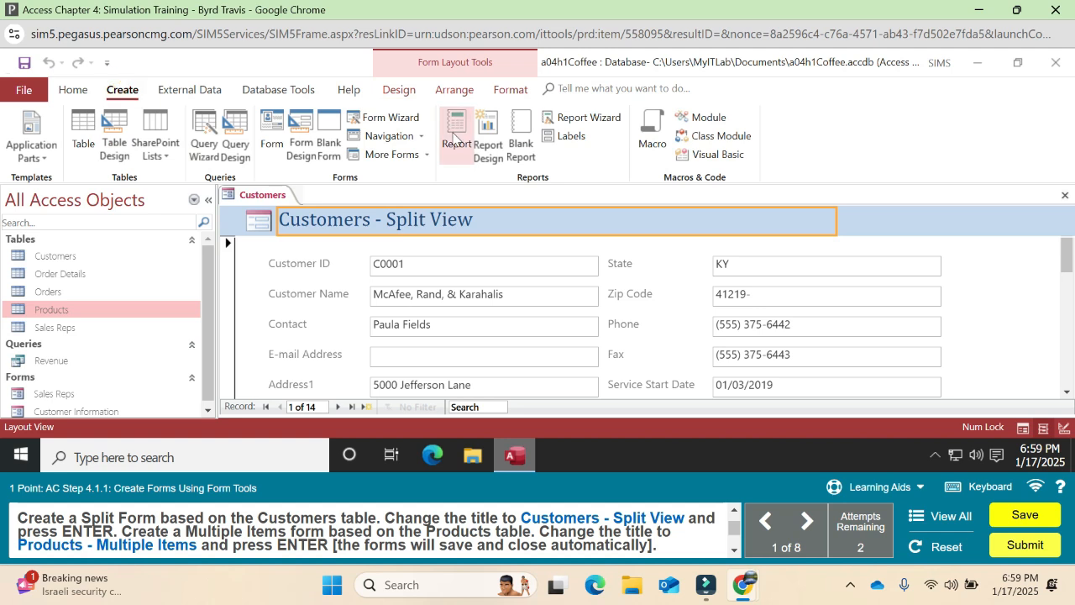
click(428, 159)
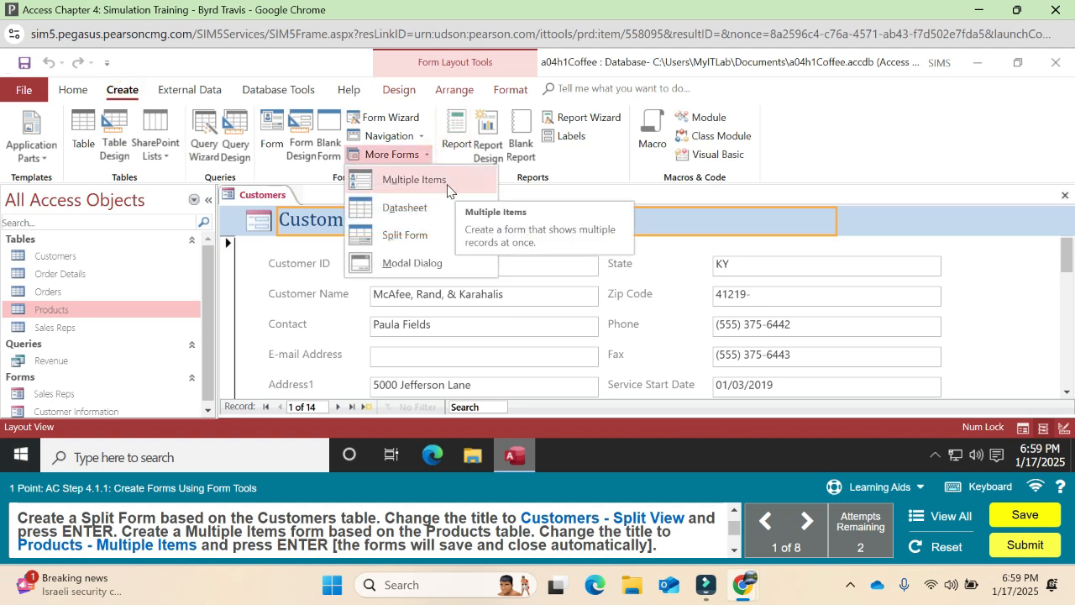
click(442, 190)
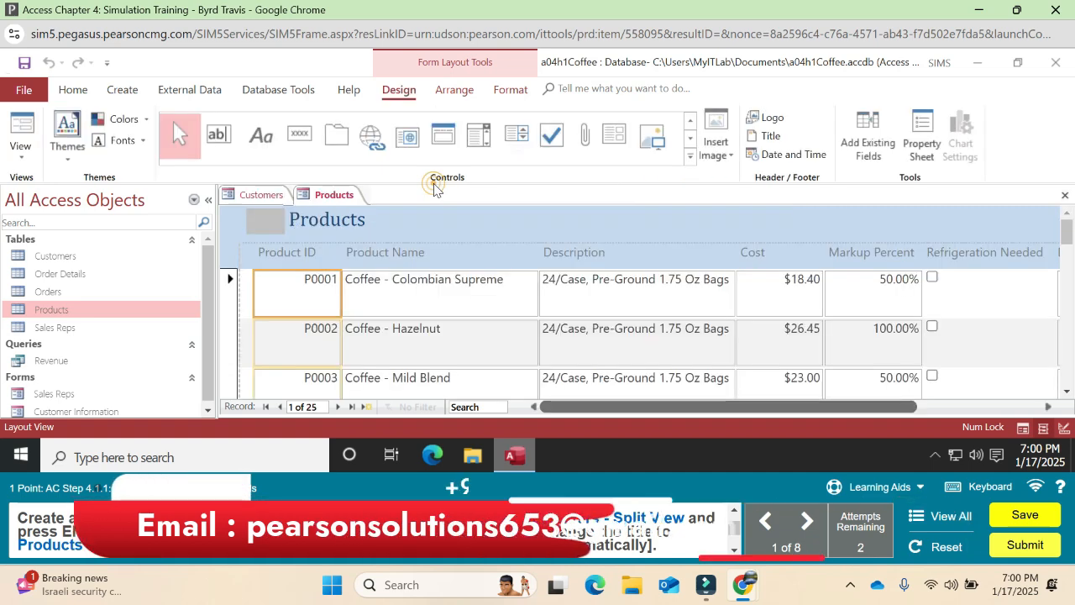
Change the Products form's title to "Products - Multiple Items" and commit it
click(342, 217)
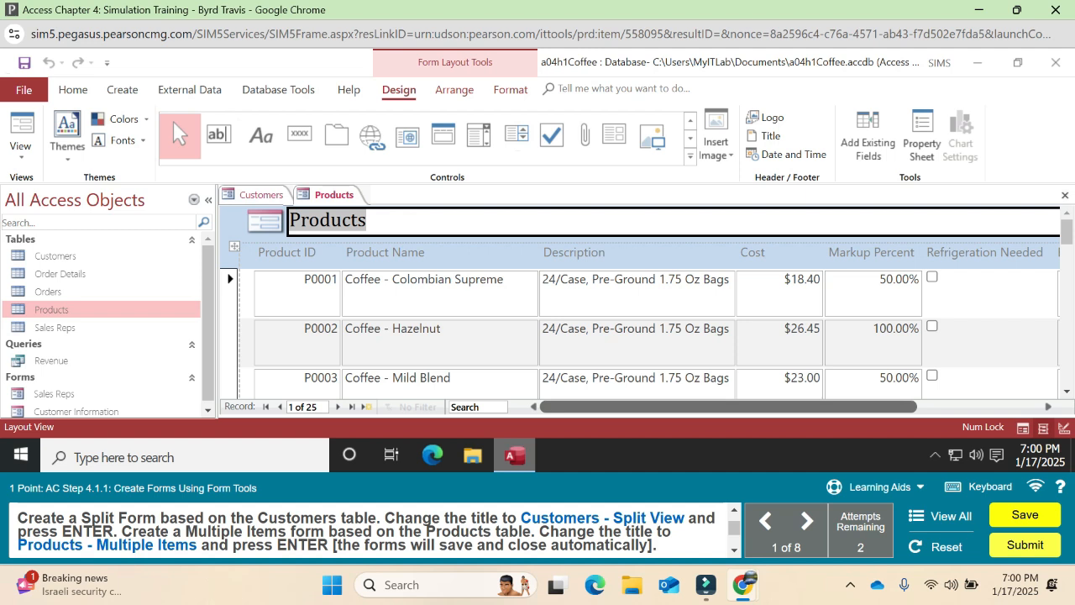
click(382, 220)
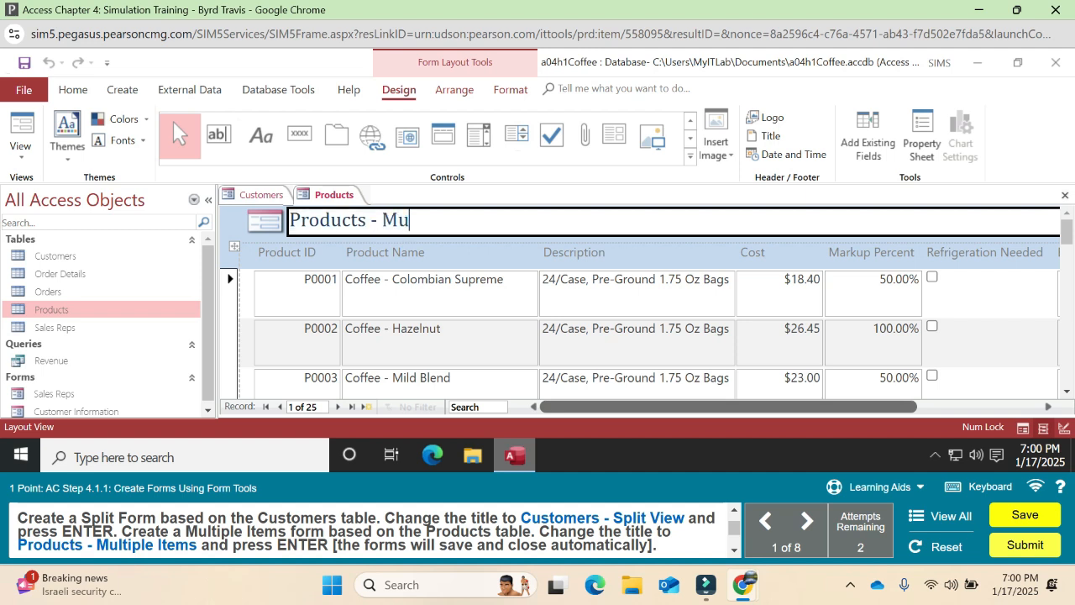
text(- Multiple Items)
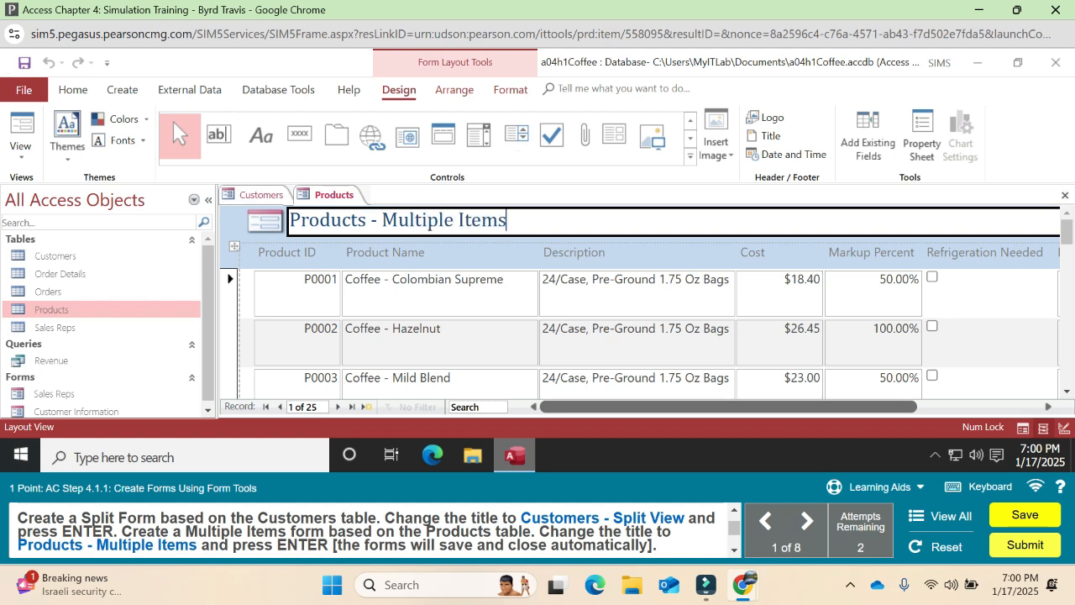
key(Return)
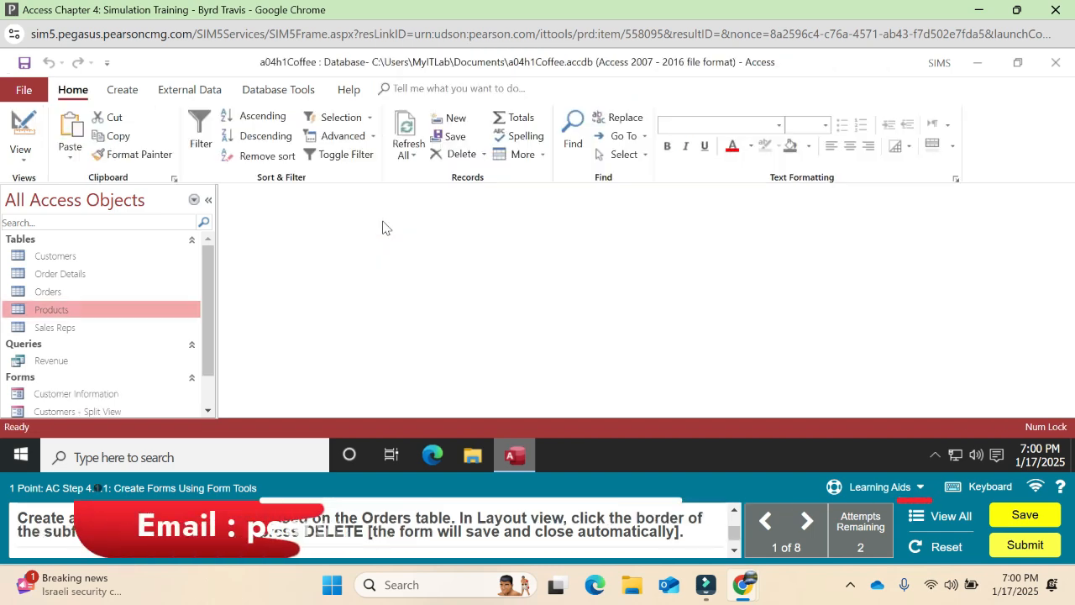
Create a form based on the Orders table using the Form tool
click(125, 90)
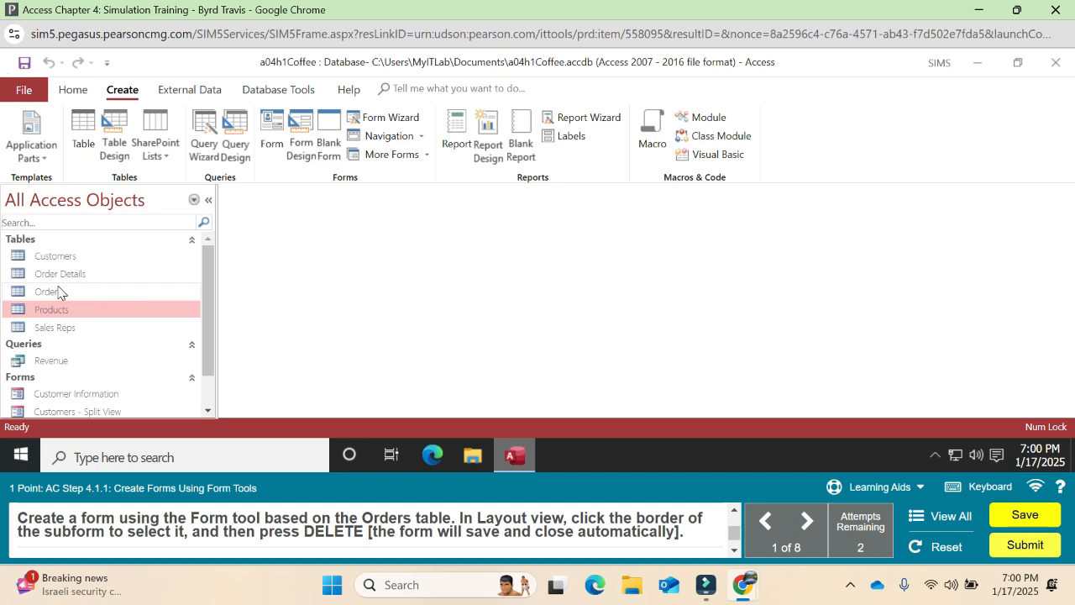
click(58, 291)
click(267, 145)
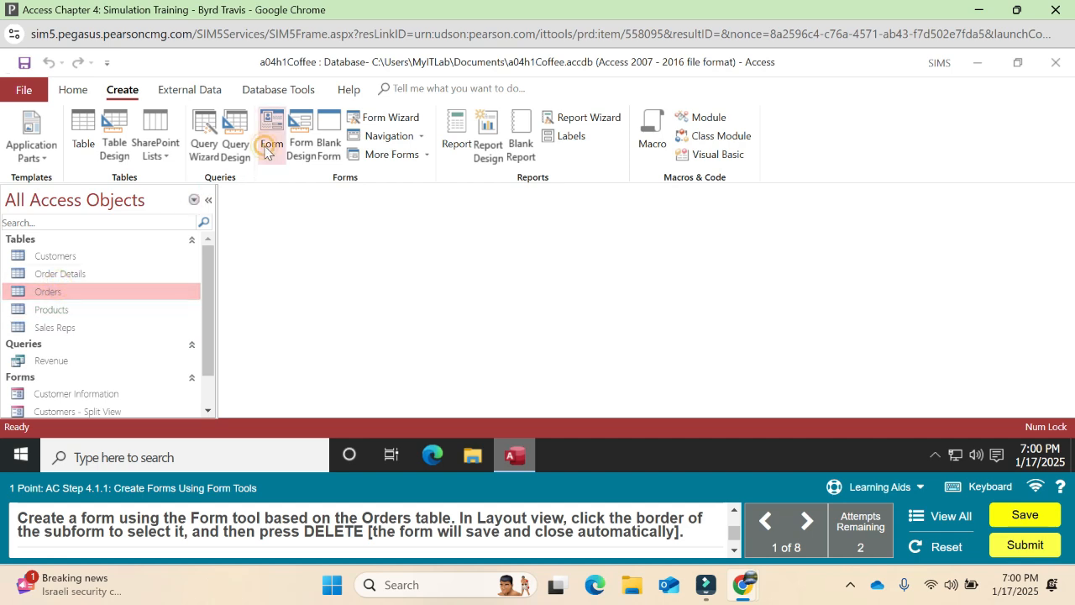
In Layout view of the Orders form, delete the subform containing Product ID and Quantity below the Comments field
right_click(259, 197)
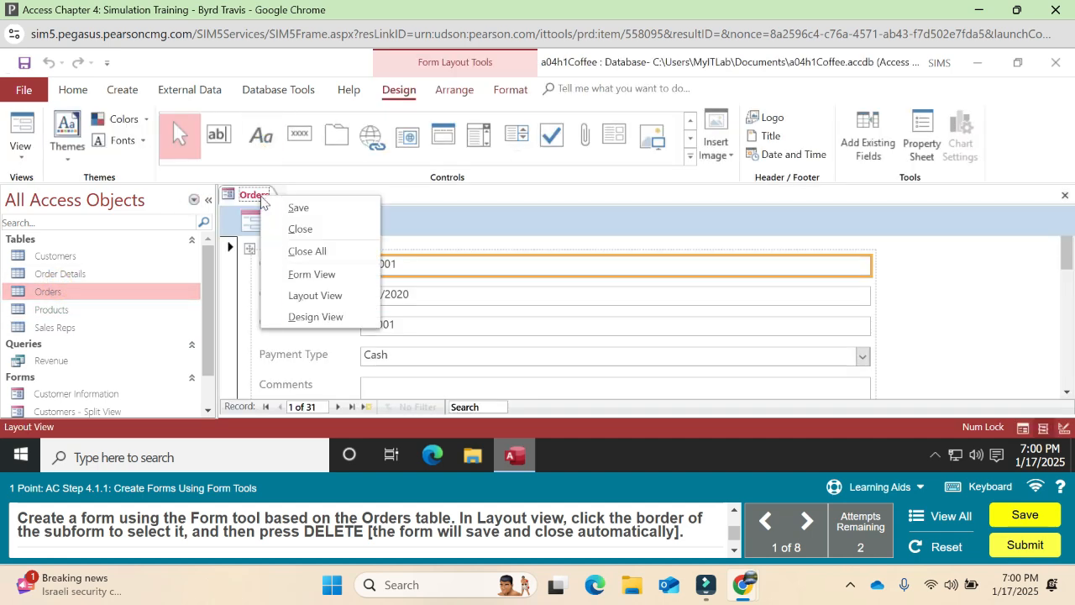
click(330, 305)
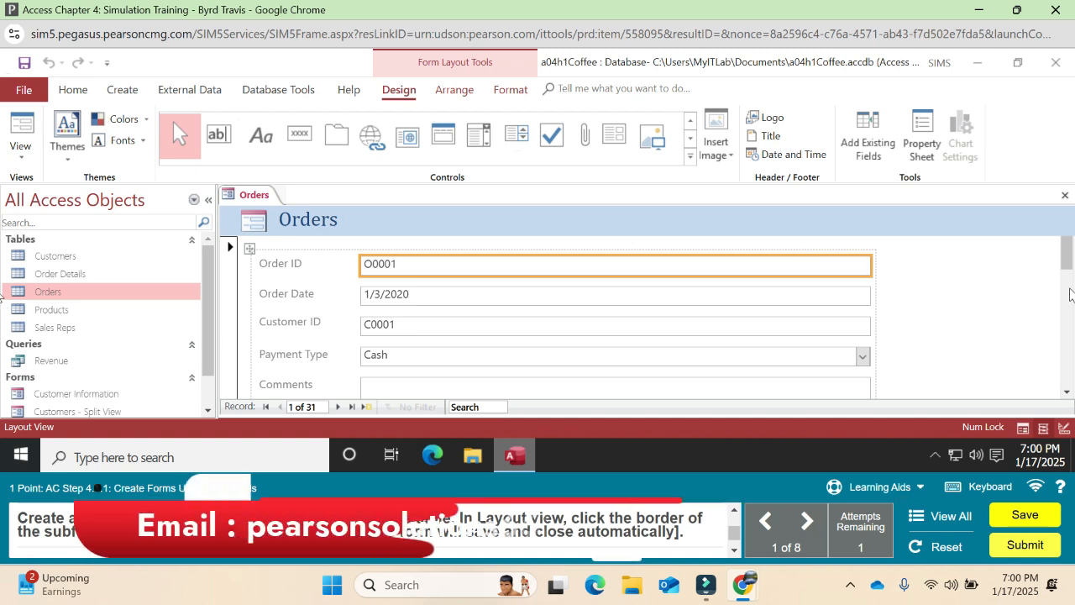
scroll(1067, 290, down, 2)
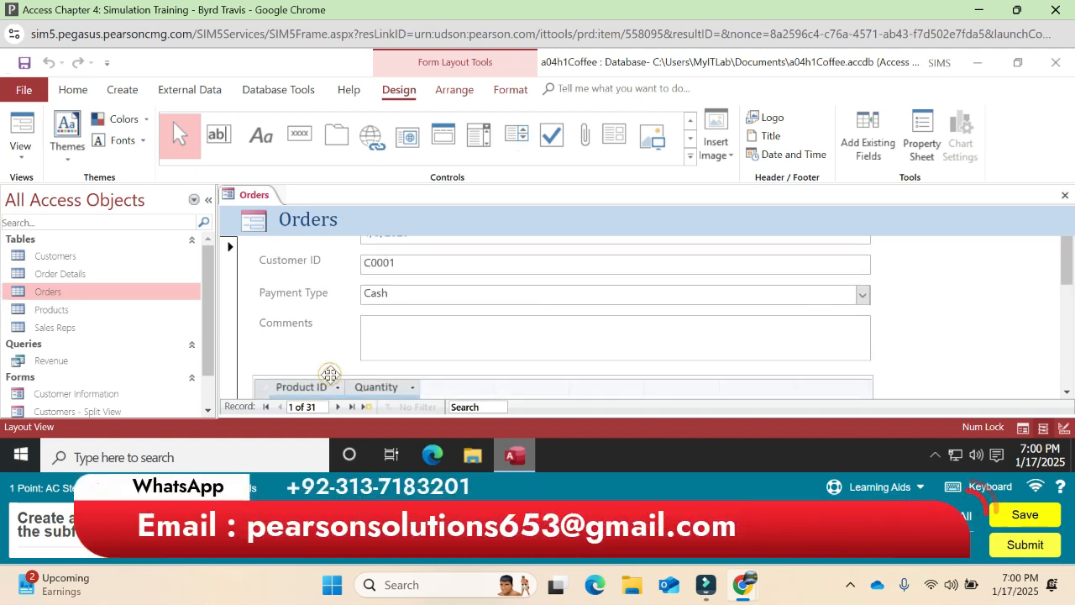
click(338, 377)
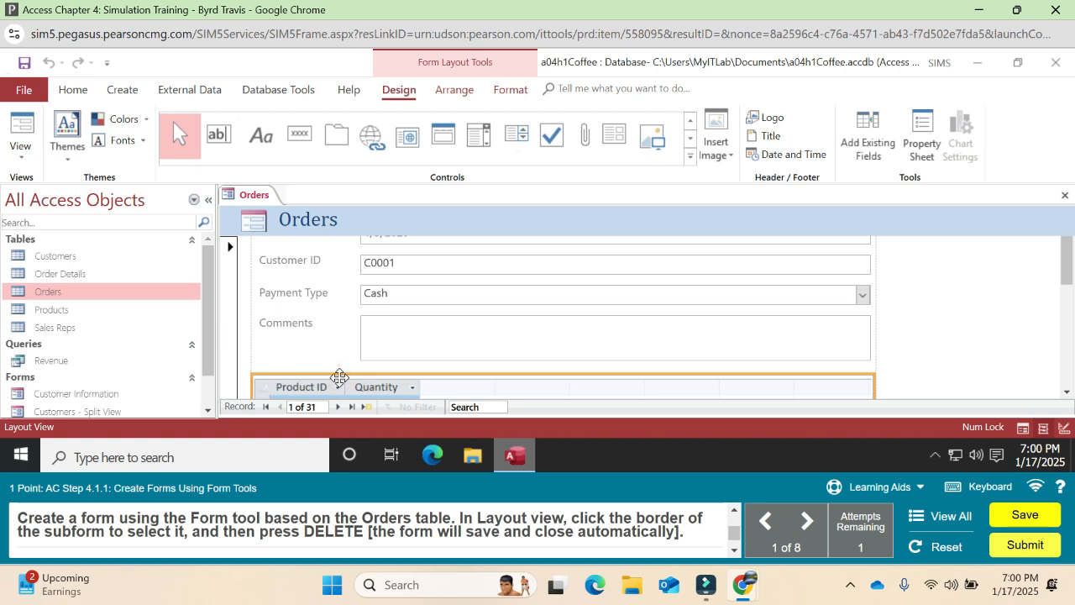
key(Delete)
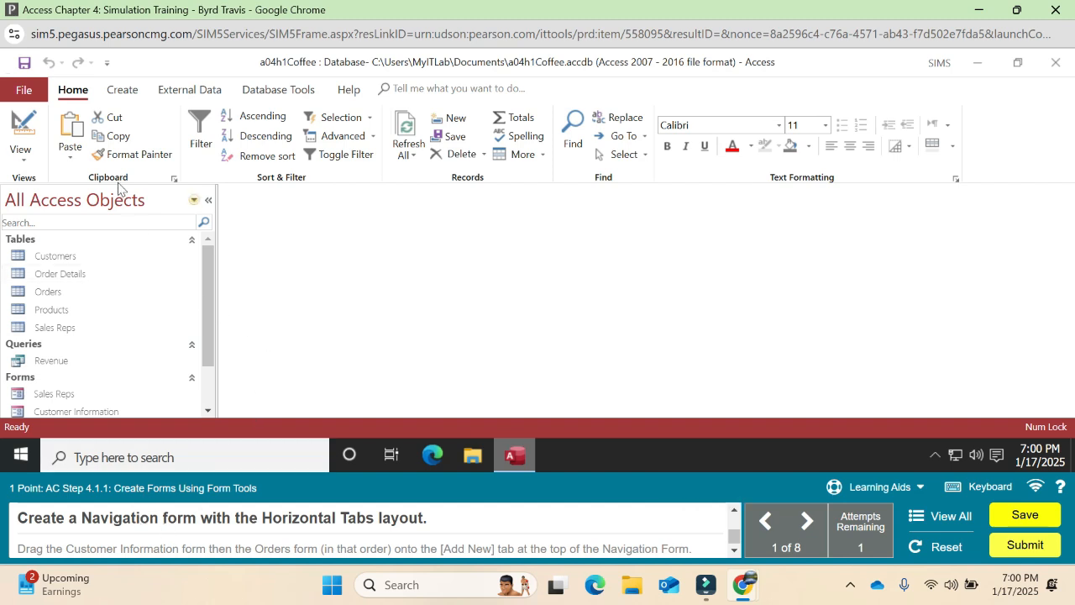
Create a Navigation form with the Horizontal Tabs layout
click(126, 88)
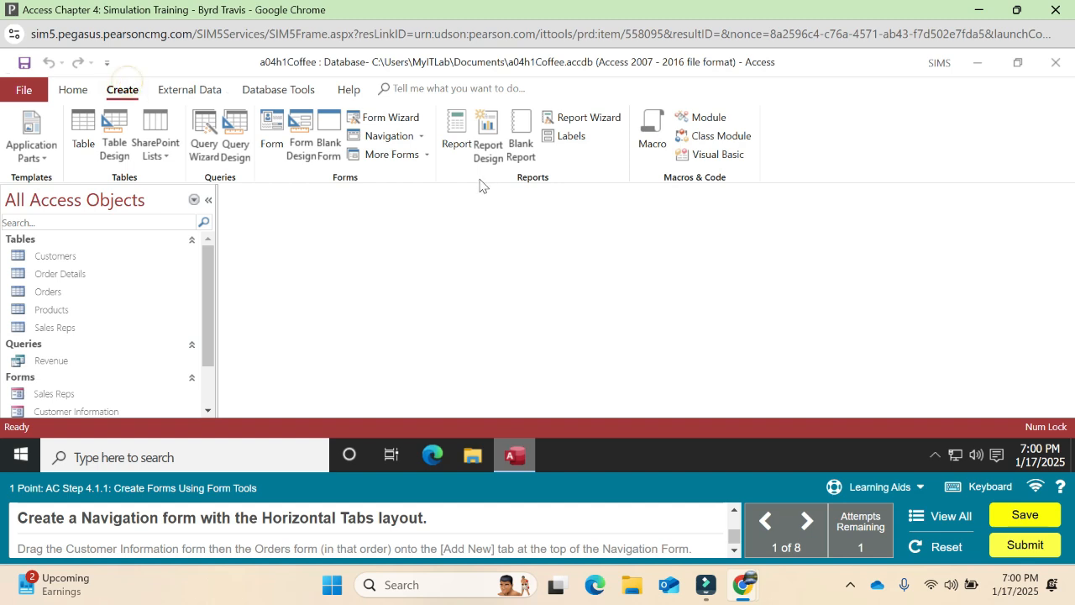
click(423, 154)
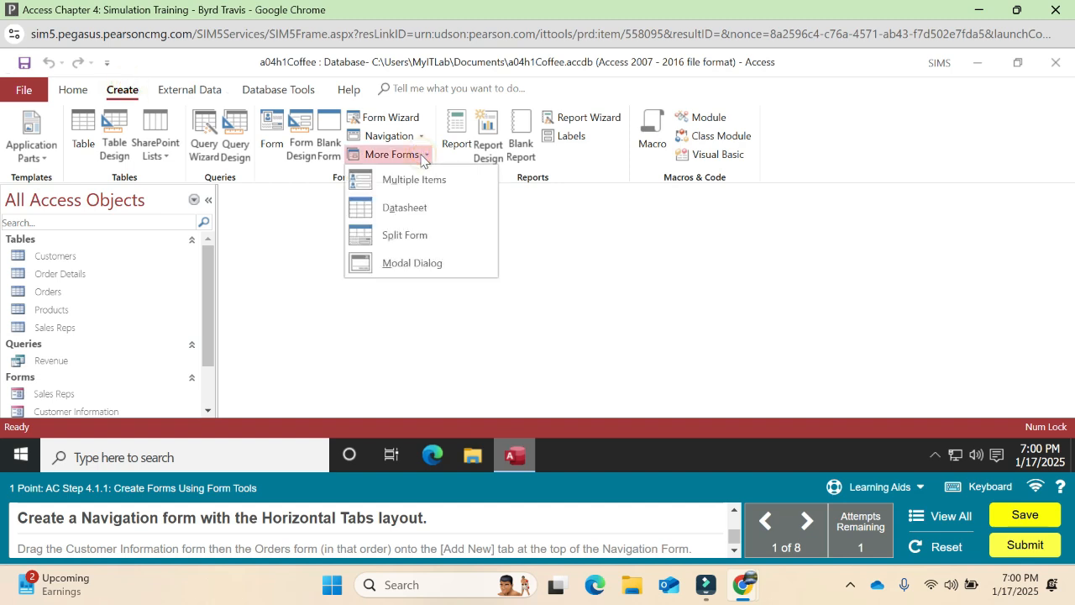
click(423, 154)
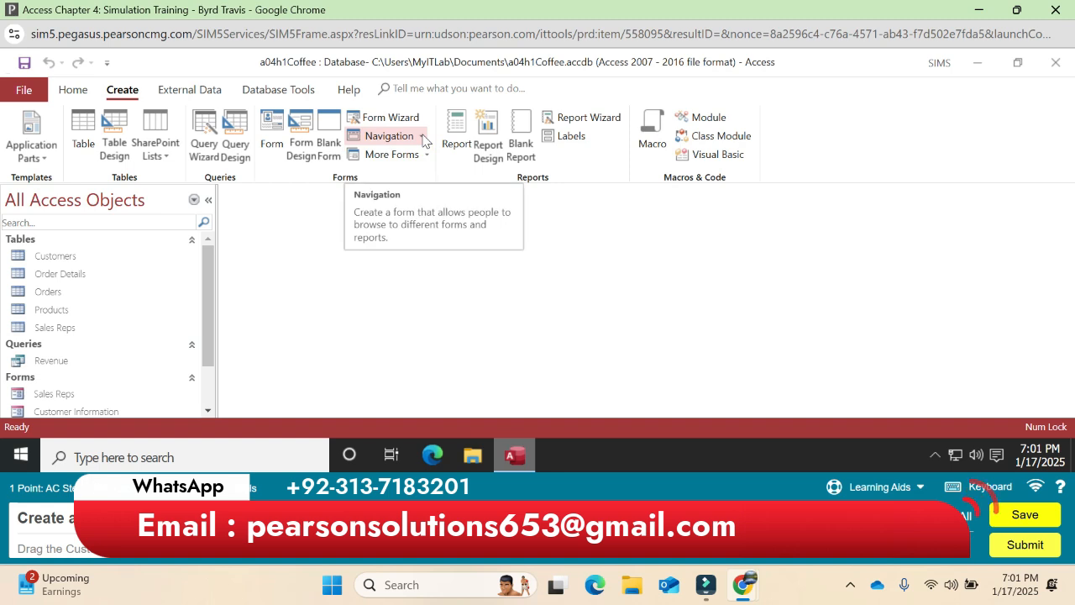
click(423, 137)
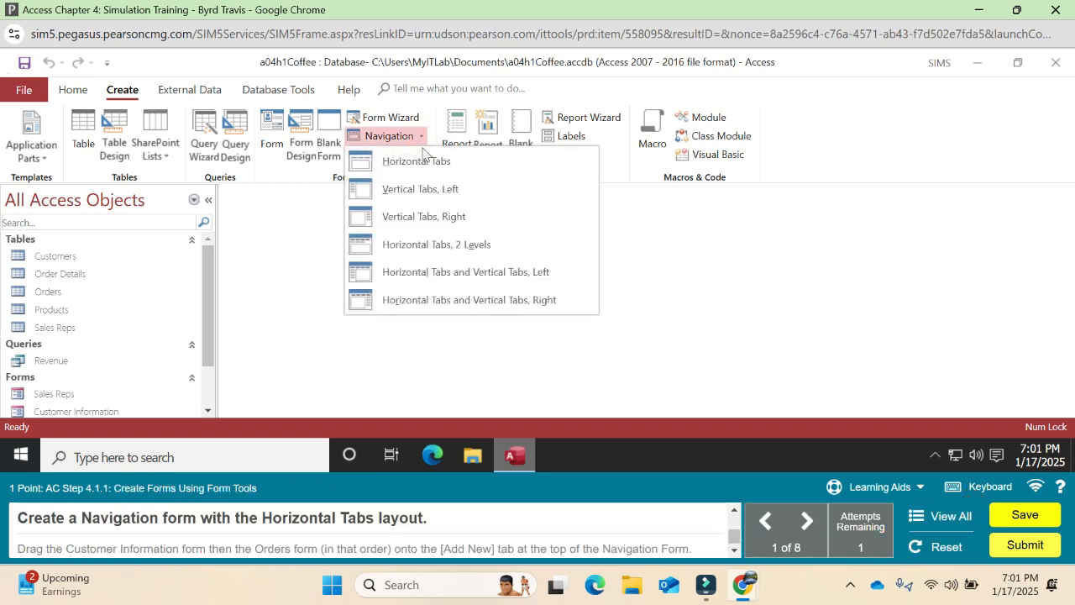
click(435, 168)
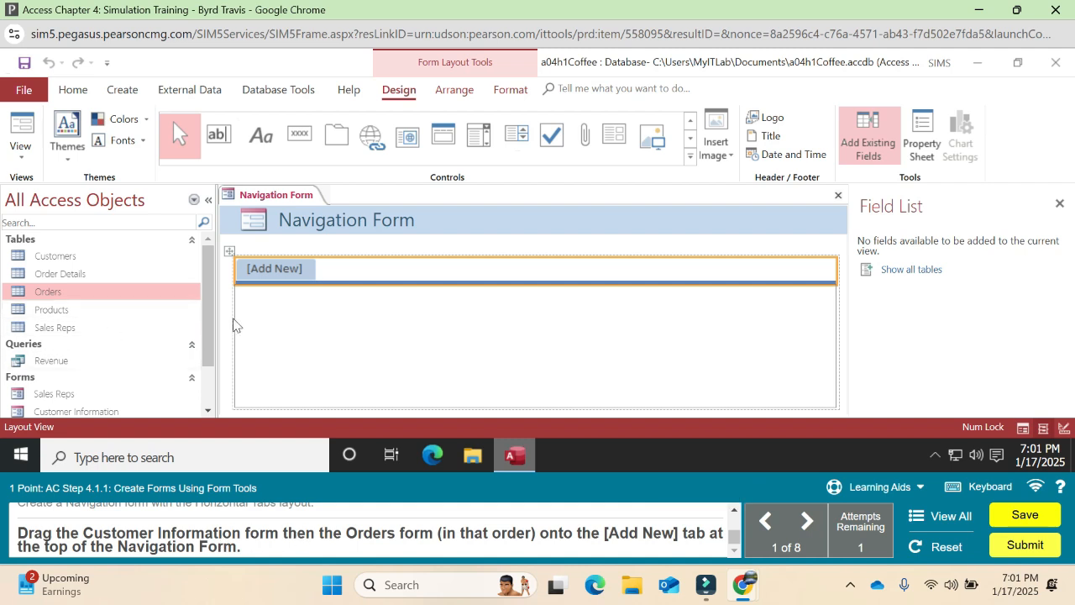
Add the Customer Information form and then the Orders form as tabs of the Navigation form
drag(206, 309, 210, 353)
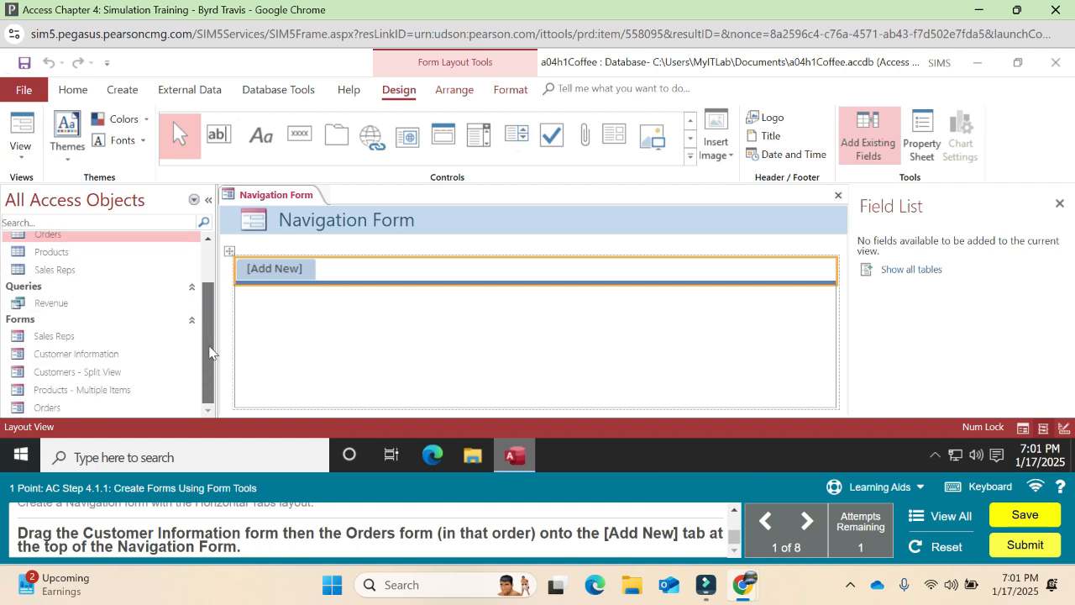
drag(105, 357, 270, 267)
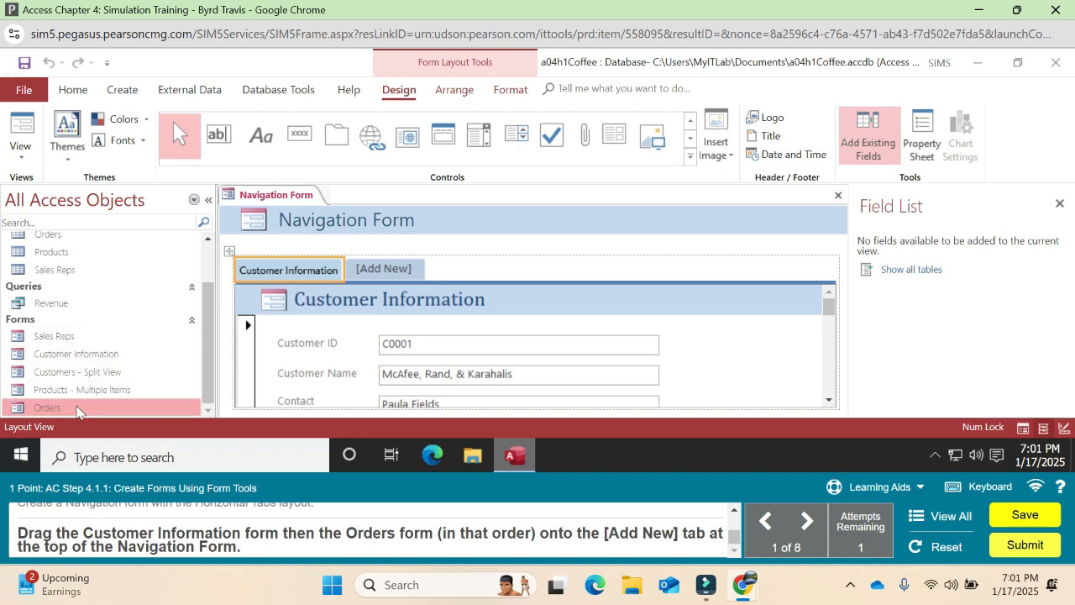
drag(80, 409, 383, 270)
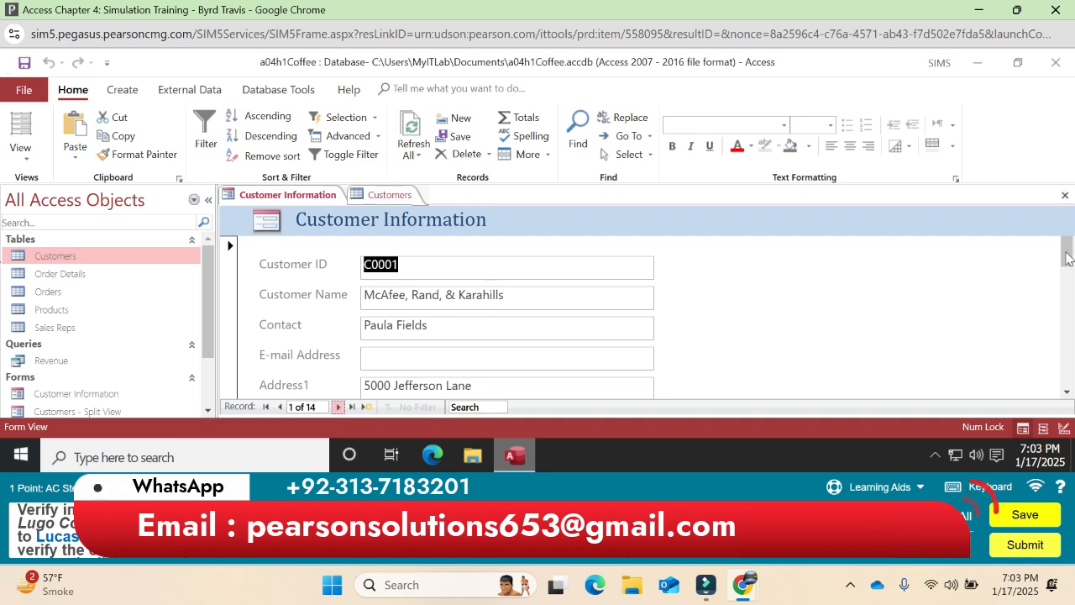
Compare the sixth record, Lugo Computer Sales, in the Customer Information form and the Customers table
drag(1067, 258, 1065, 306)
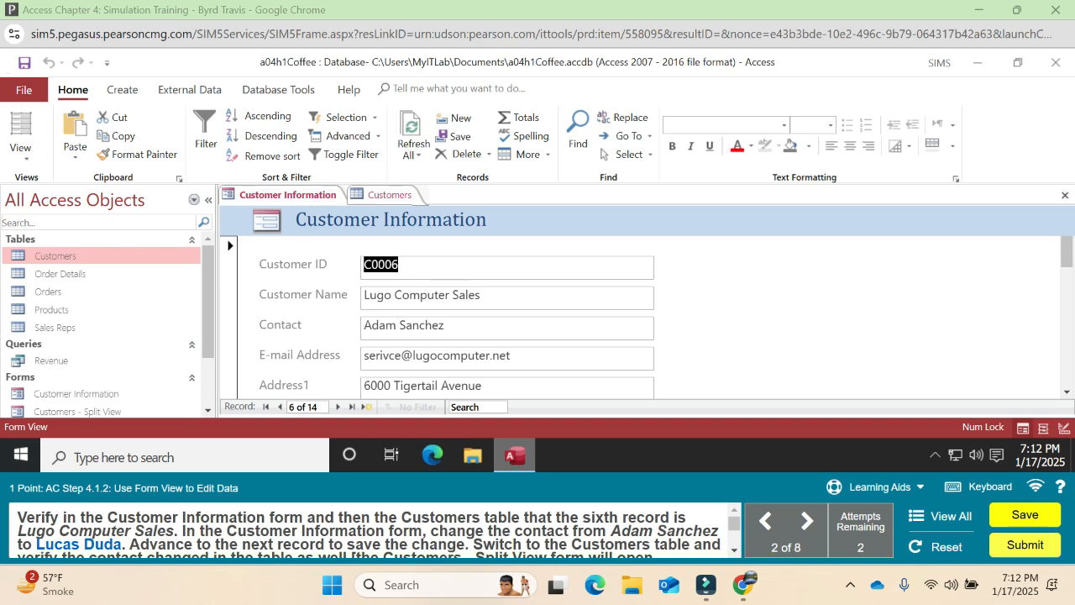
click(383, 195)
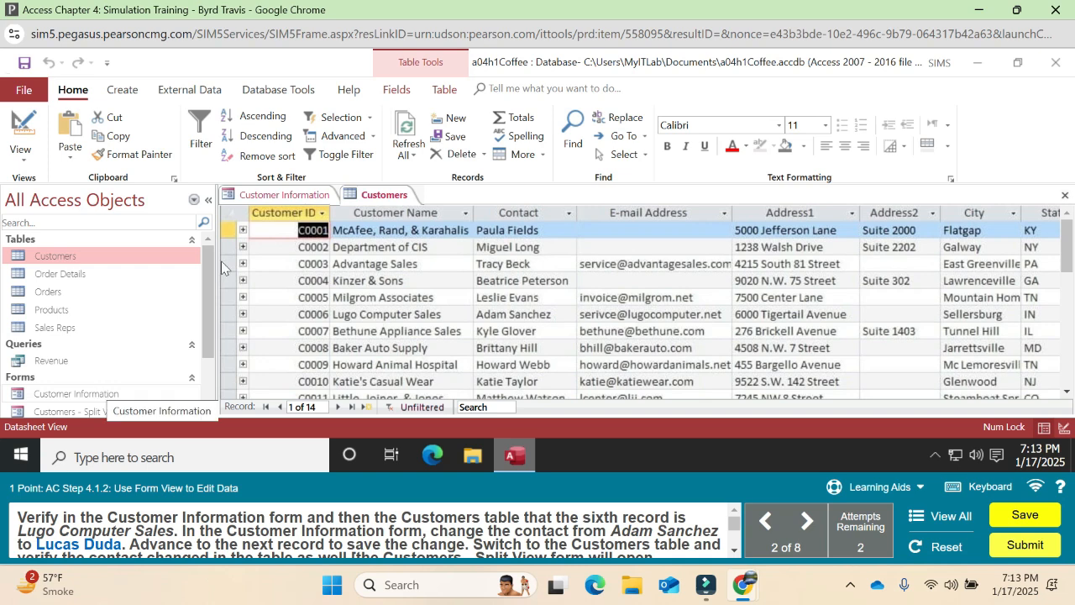
click(280, 195)
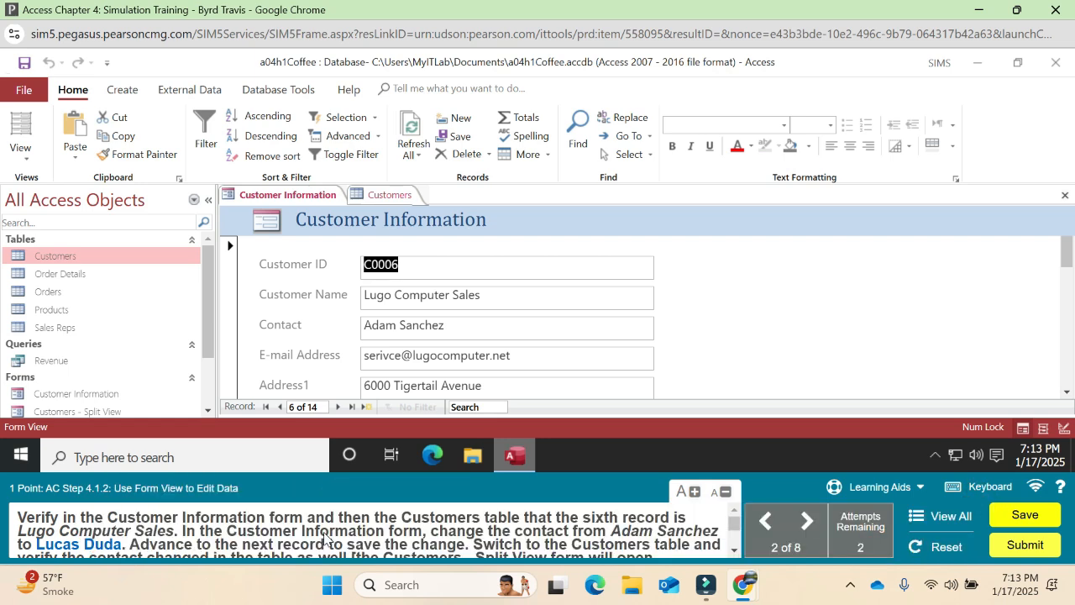
Replace the Lugo Computer Sales contact with the new contact's full name, save it by advancing one record, and check the Customers table
click(465, 333)
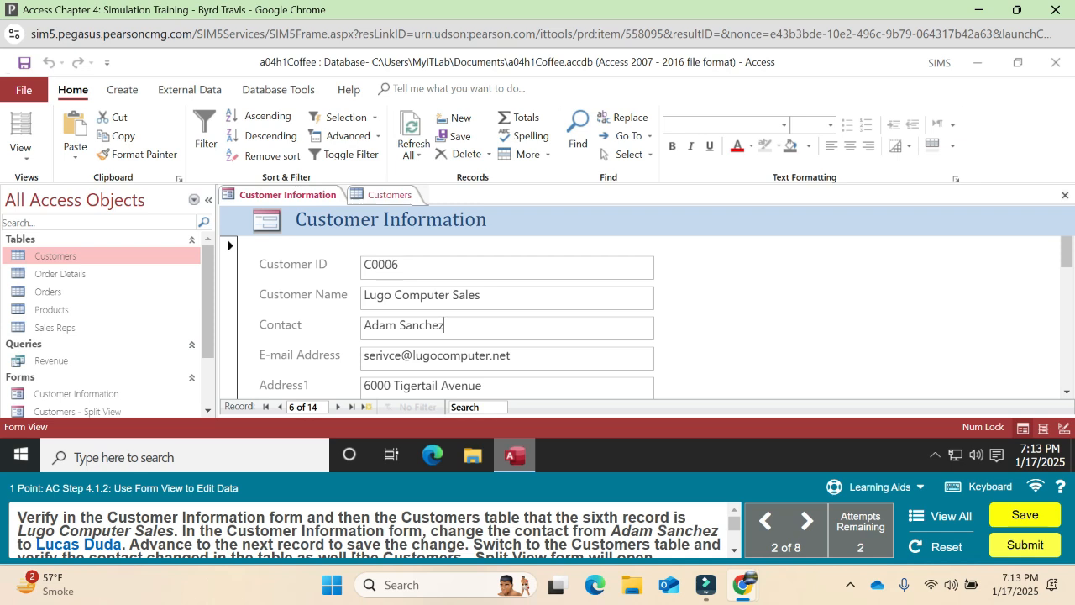
key(BackSpace)
key(BackSpace)
key(BackSpace)
key(BackSpace)
key(BackSpace)
key(BackSpace)
key(BackSpace)
key(BackSpace)
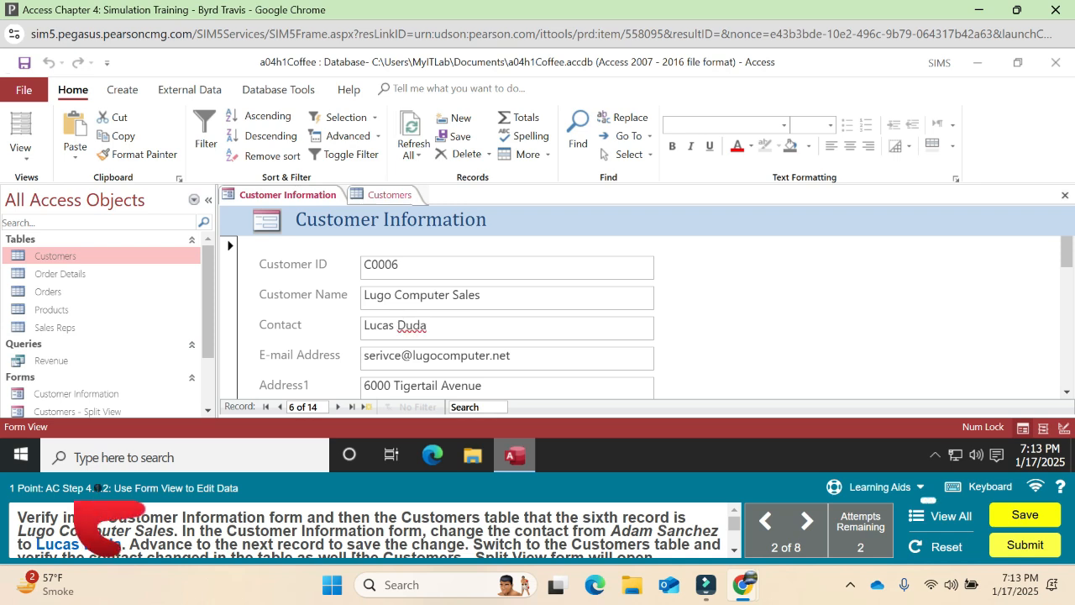
click(339, 406)
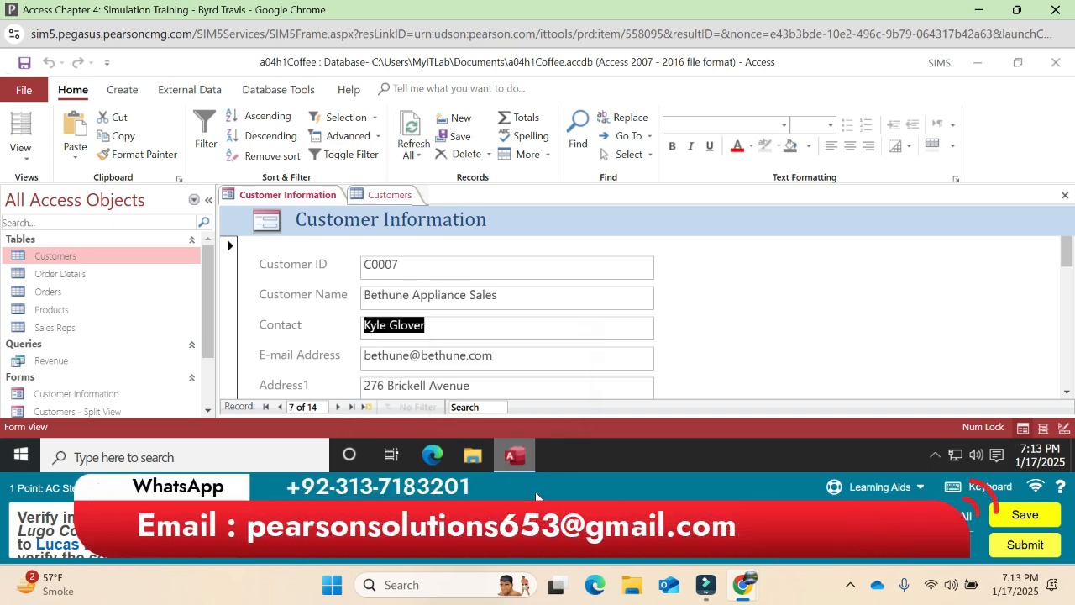
click(388, 196)
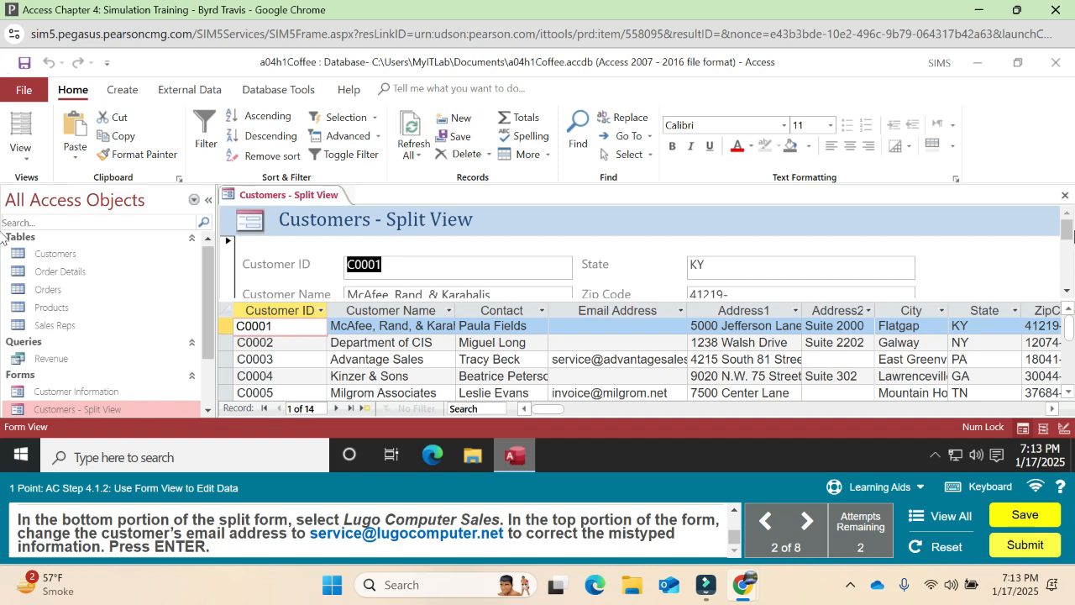
Select the Lugo Computer Sales record in the Customers split form and correct the misspelled e-mail address in its upper portion
drag(1069, 326, 1070, 333)
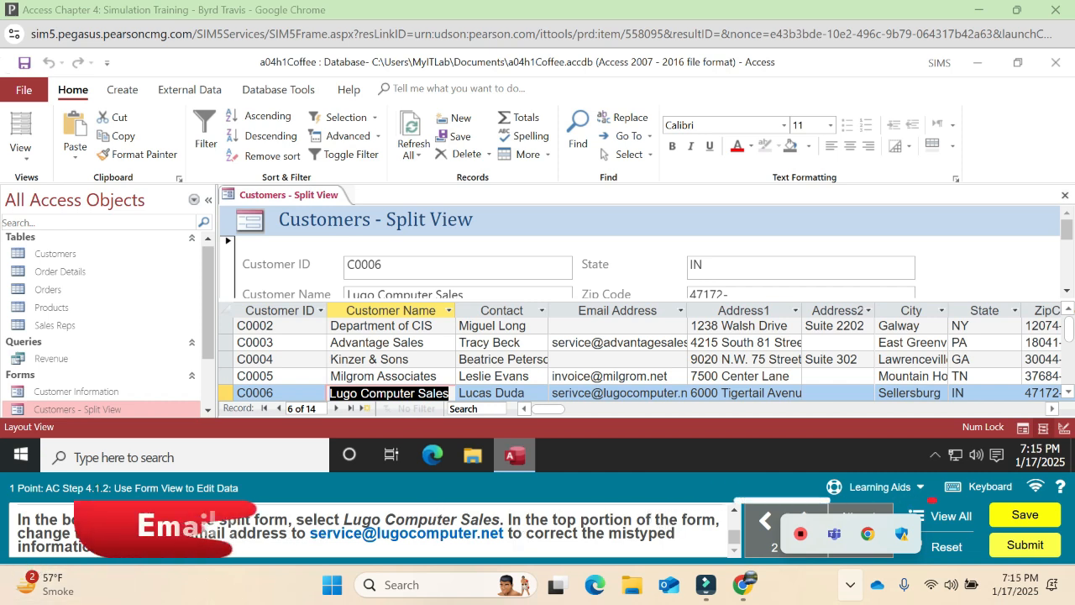
drag(1068, 232, 1071, 252)
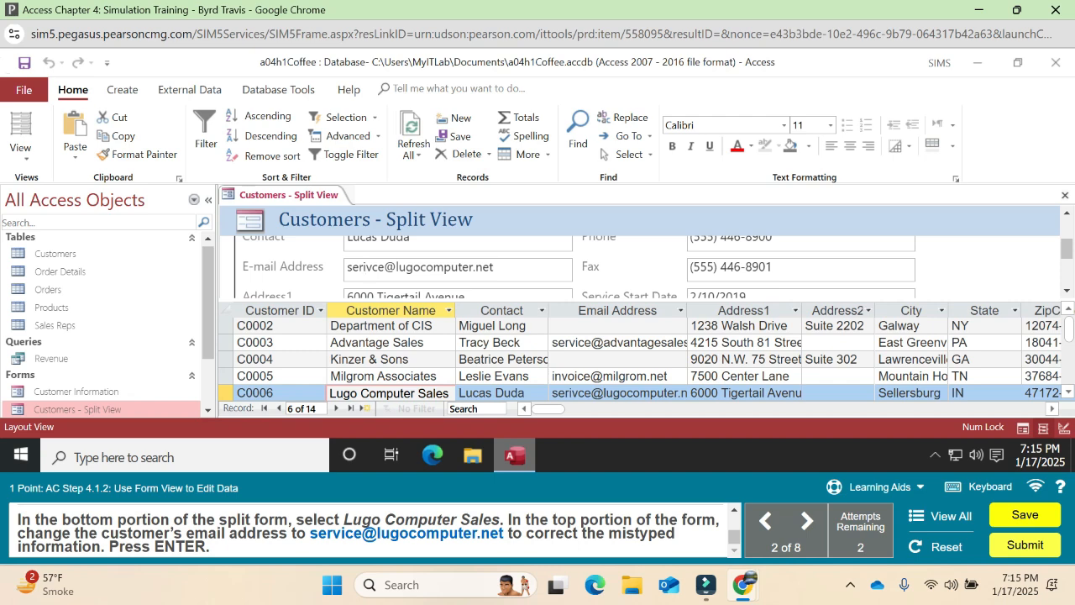
key(BackSpace)
click(367, 267)
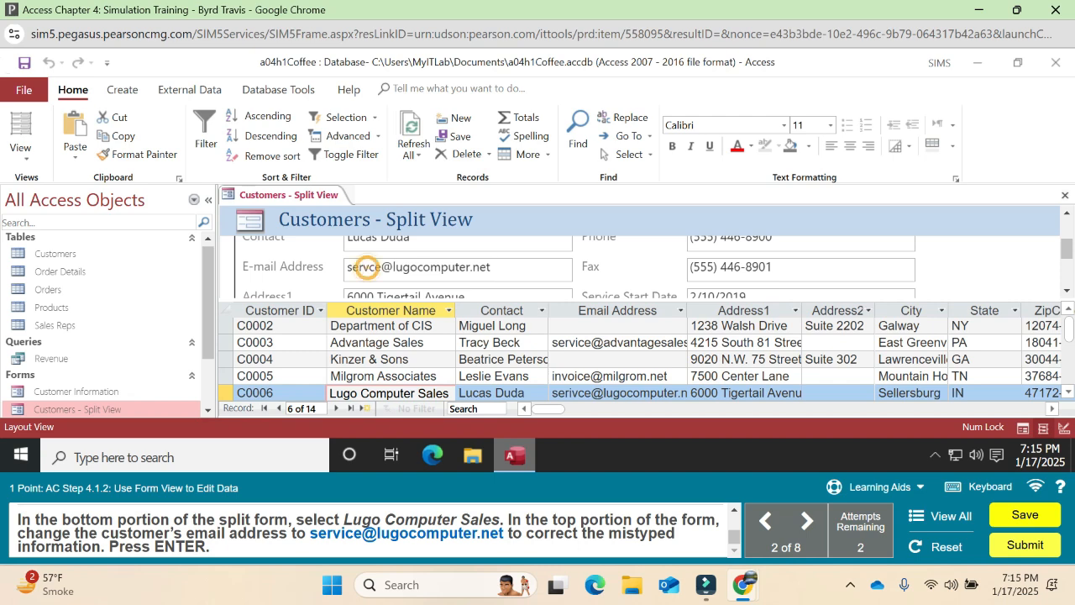
text(i)
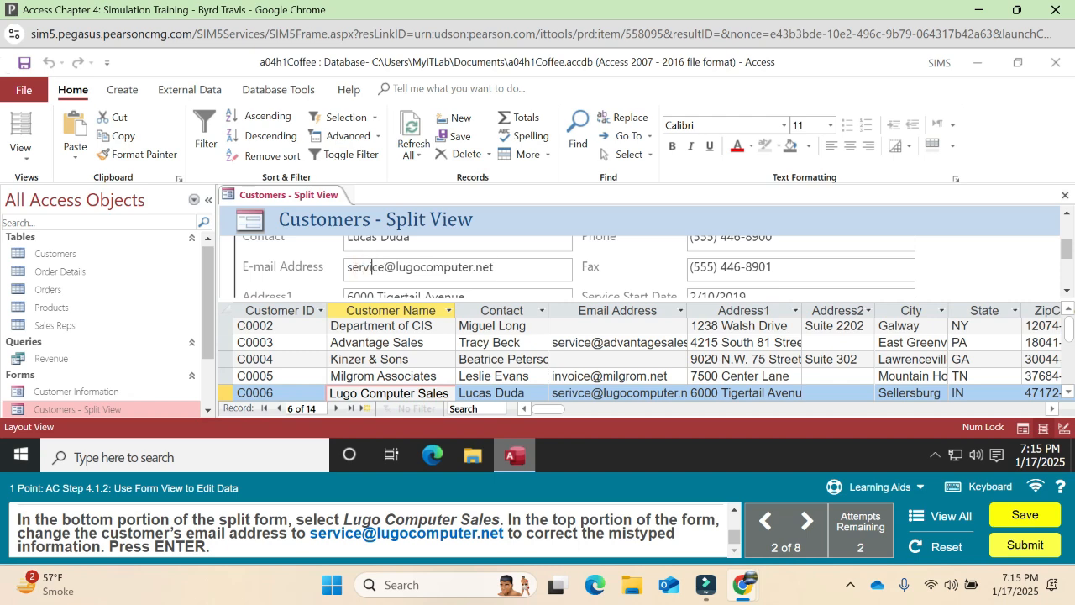
key(Return)
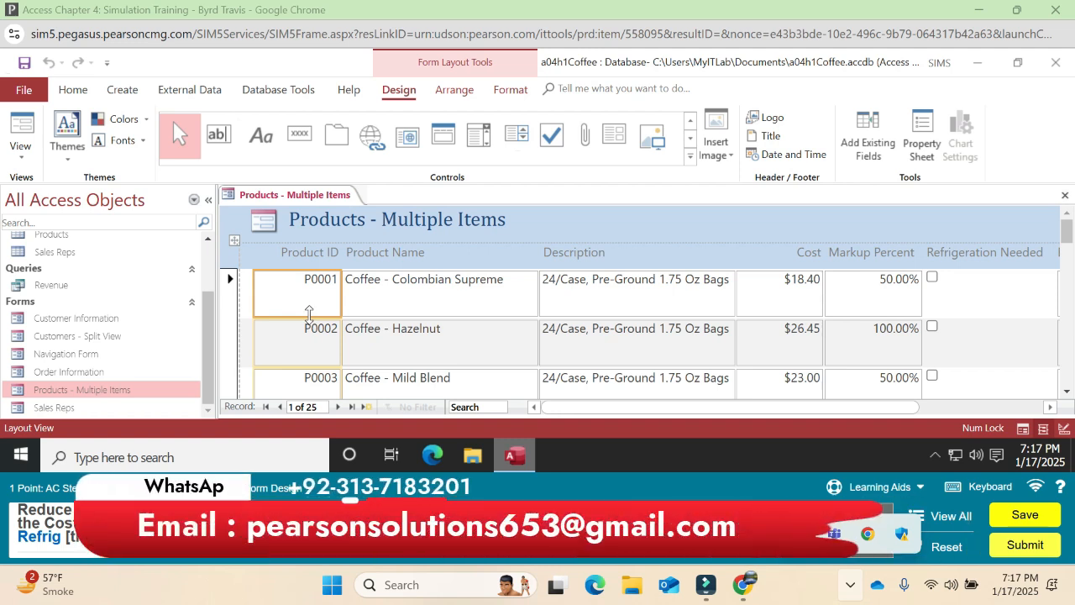
Reduce the field height in the Products - Multiple Items form to one text line using cell P0001, and delete the Cost column
drag(309, 314, 311, 288)
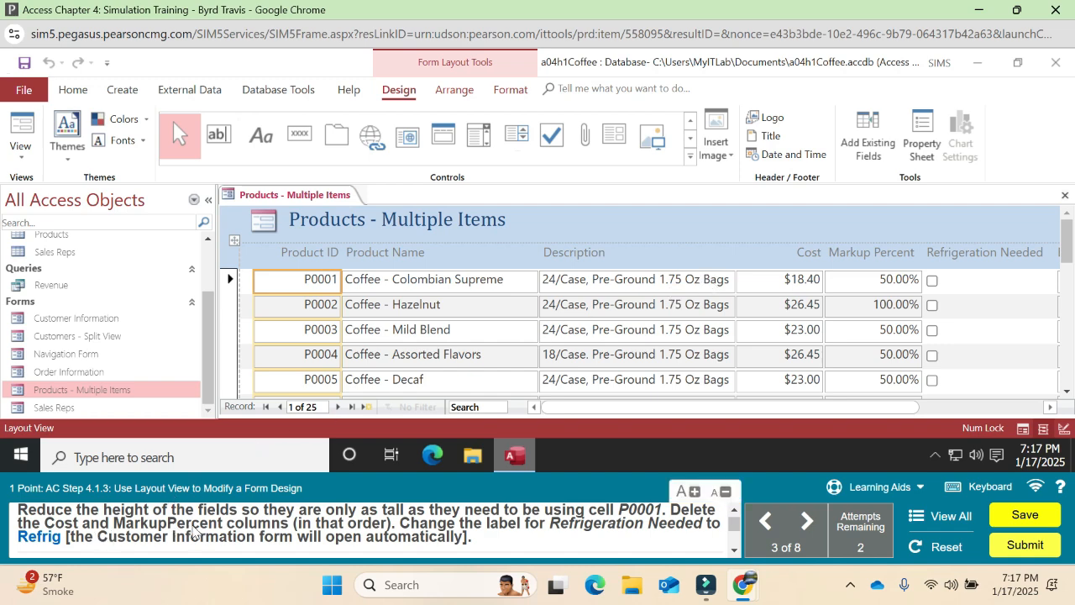
click(802, 281)
click(456, 93)
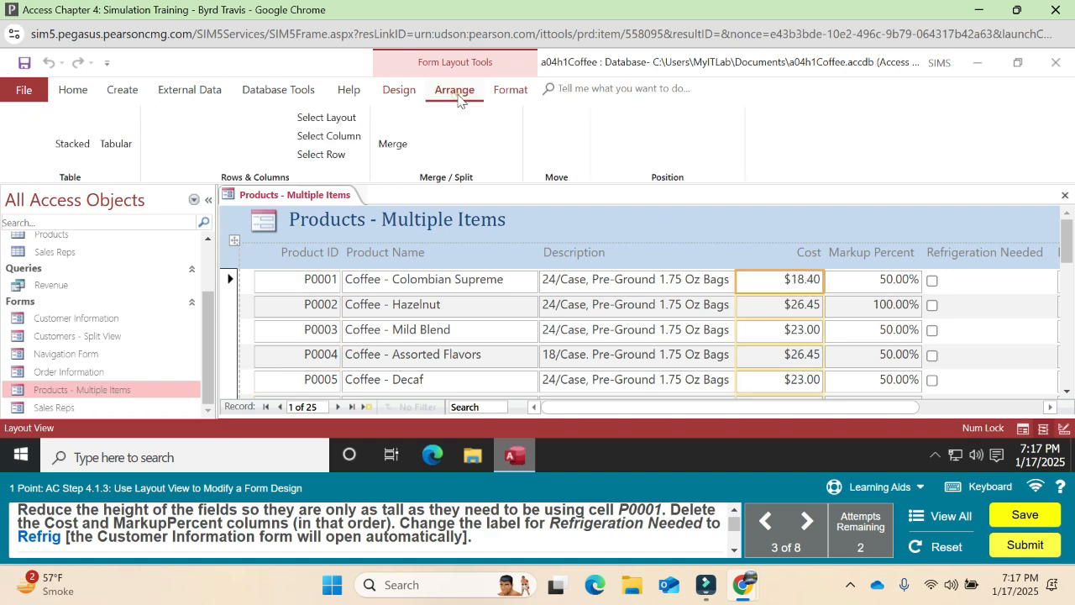
click(329, 136)
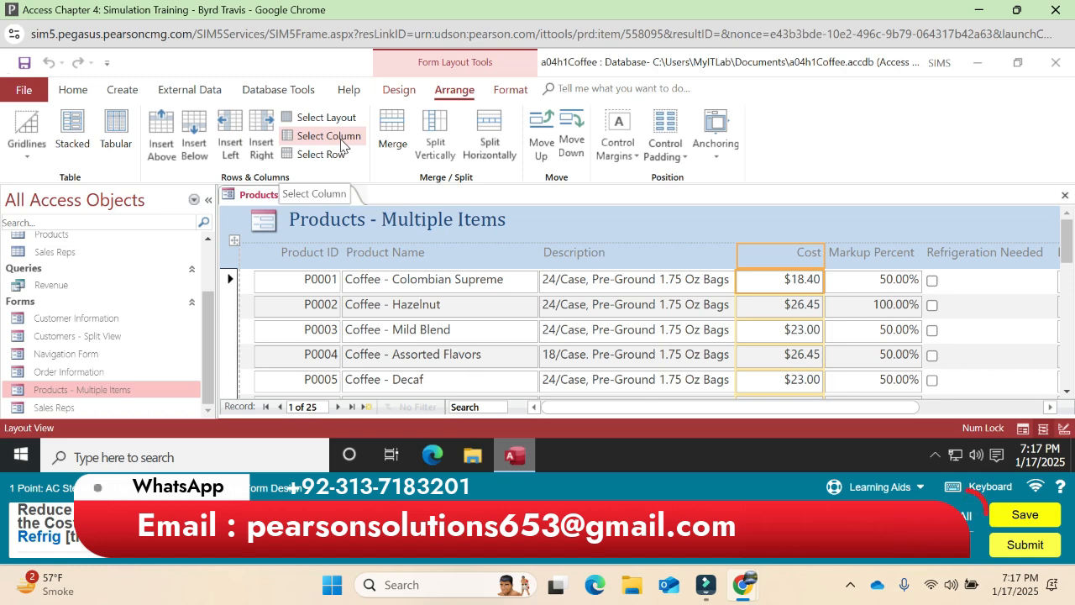
key(Delete)
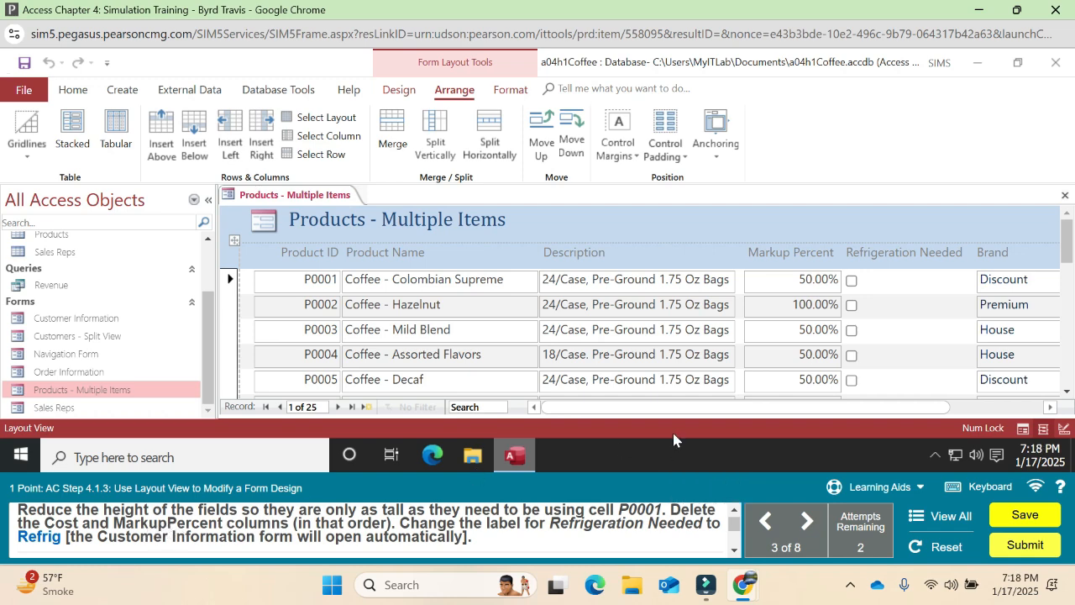
Delete the whole Markup Percent column, including its label, from the Products - Multiple Items form
click(798, 284)
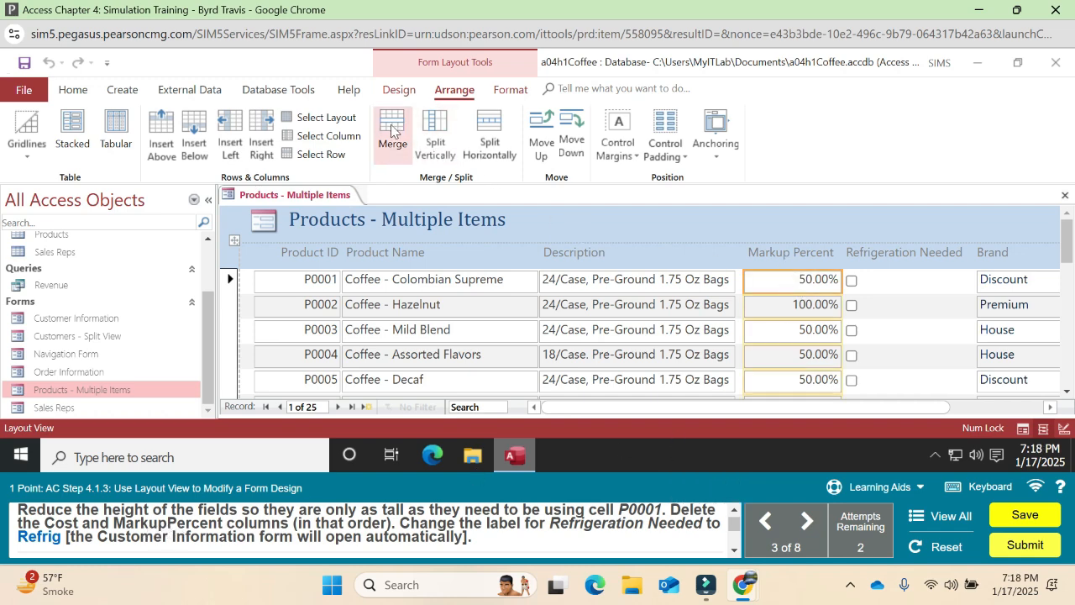
click(333, 140)
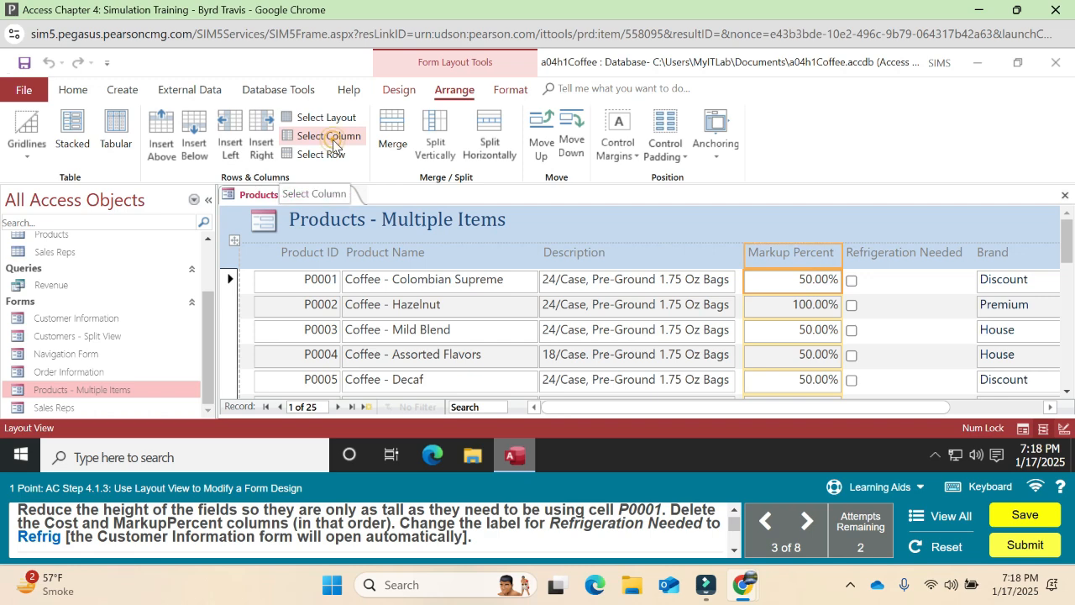
key(Delete)
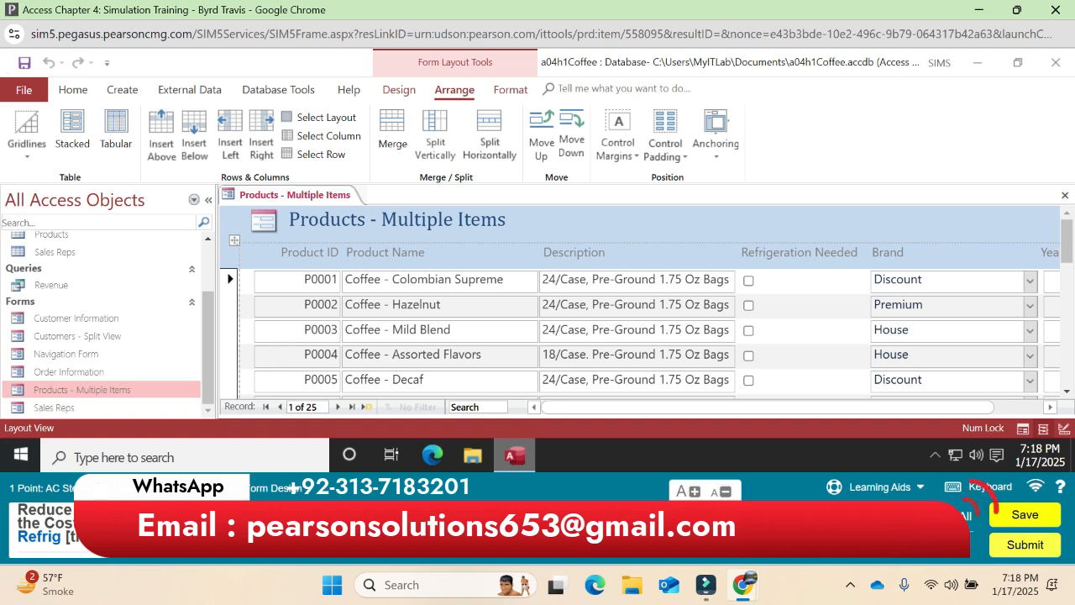
Change the Refrigeration Needed column label to "Refrig" in the Products - Multiple Items form
click(805, 249)
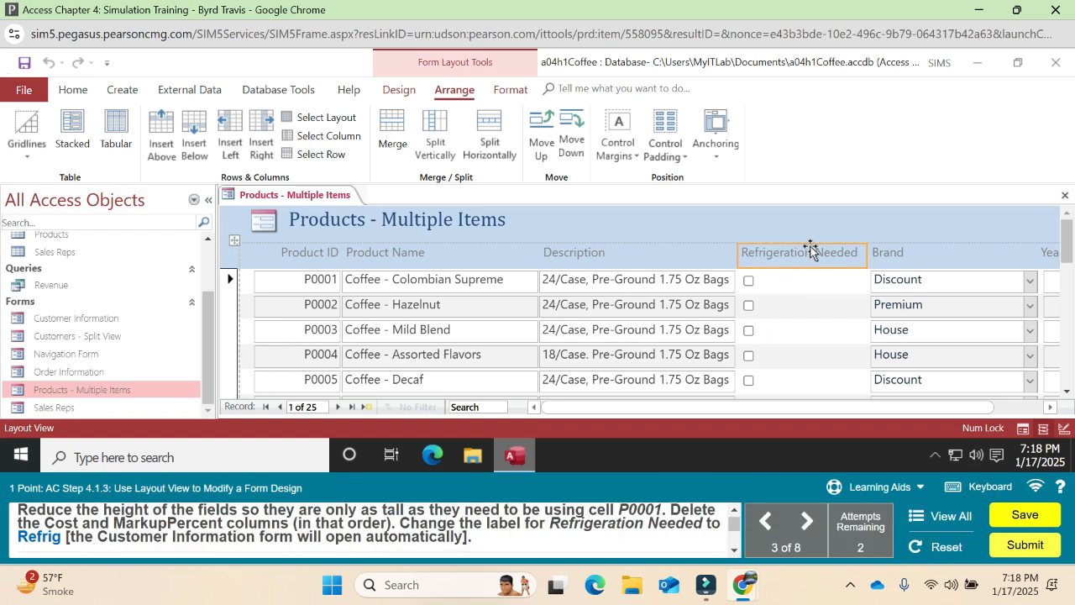
click(807, 248)
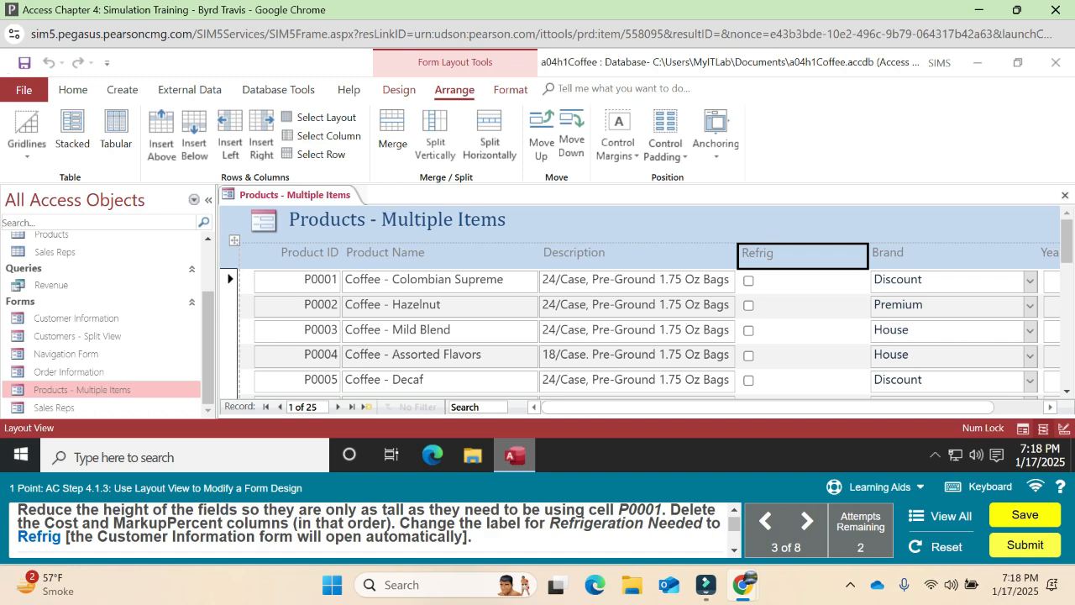
key(Return)
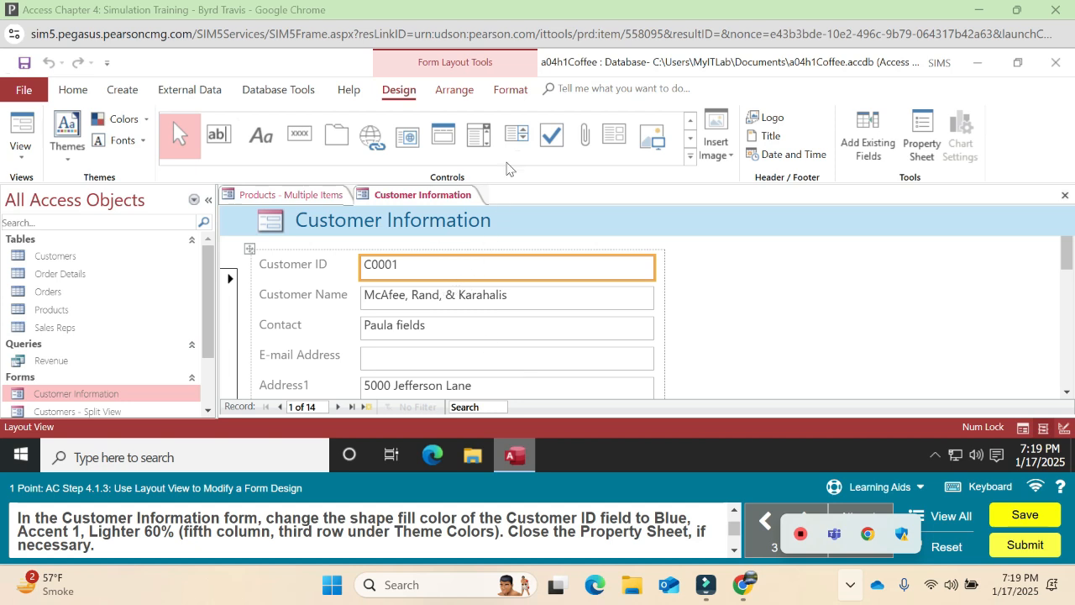
Set the shape fill of the Customer ID field in the Customer Information form to Blue, Accent 1, Lighter 60%
click(509, 90)
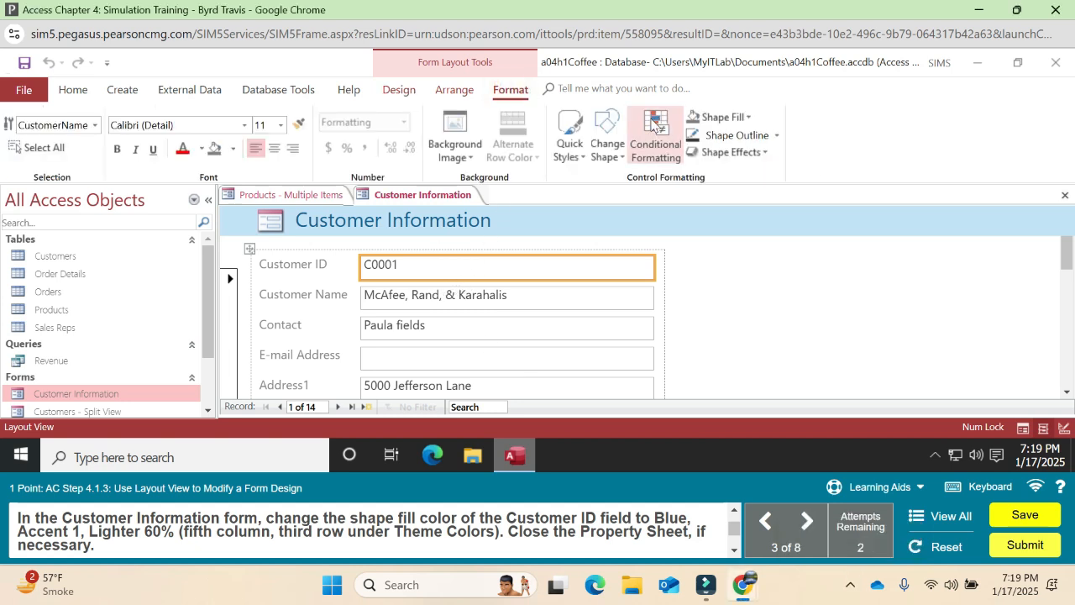
click(748, 119)
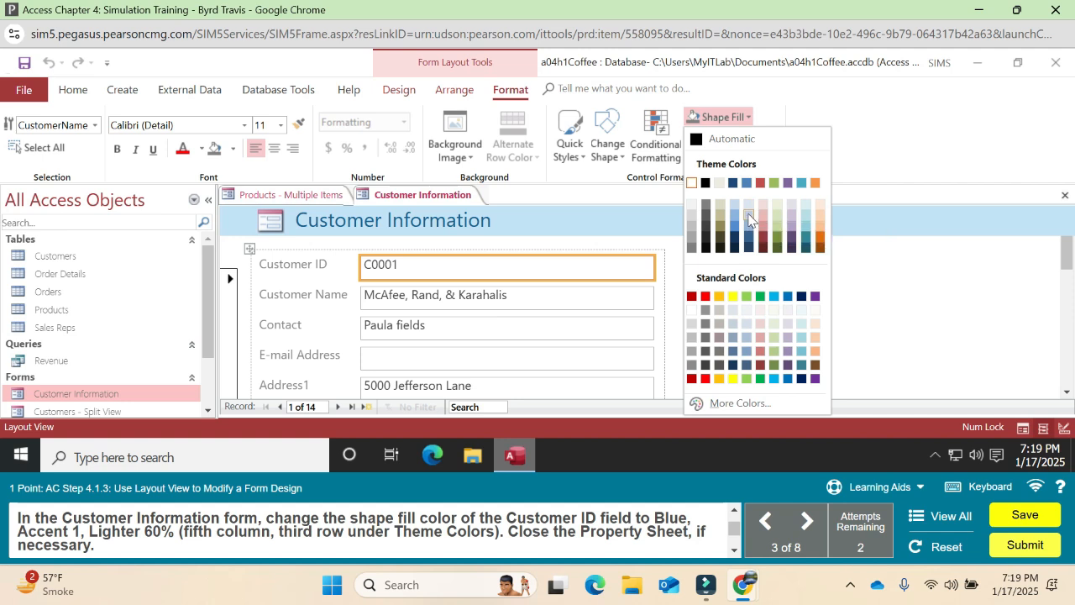
click(749, 221)
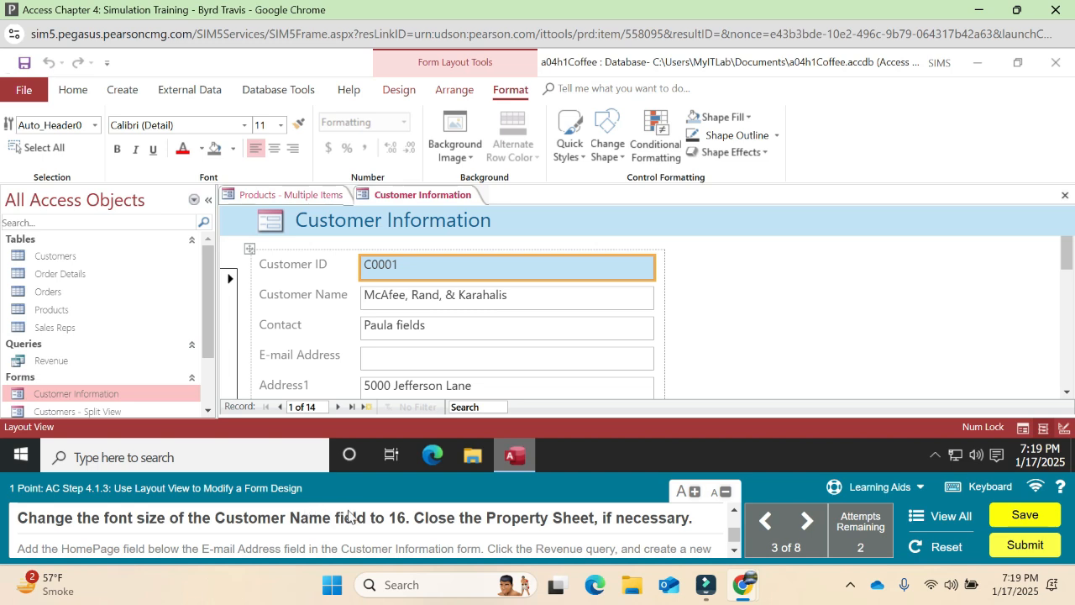
Set the font size of the Customer Name field in the Customer Information form to 16
click(433, 300)
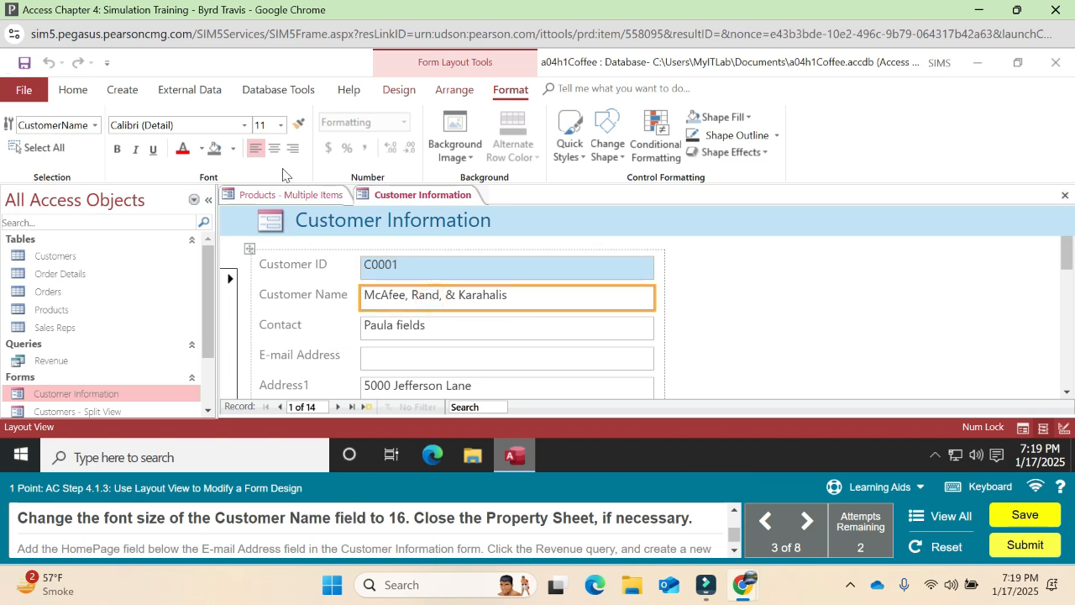
click(281, 125)
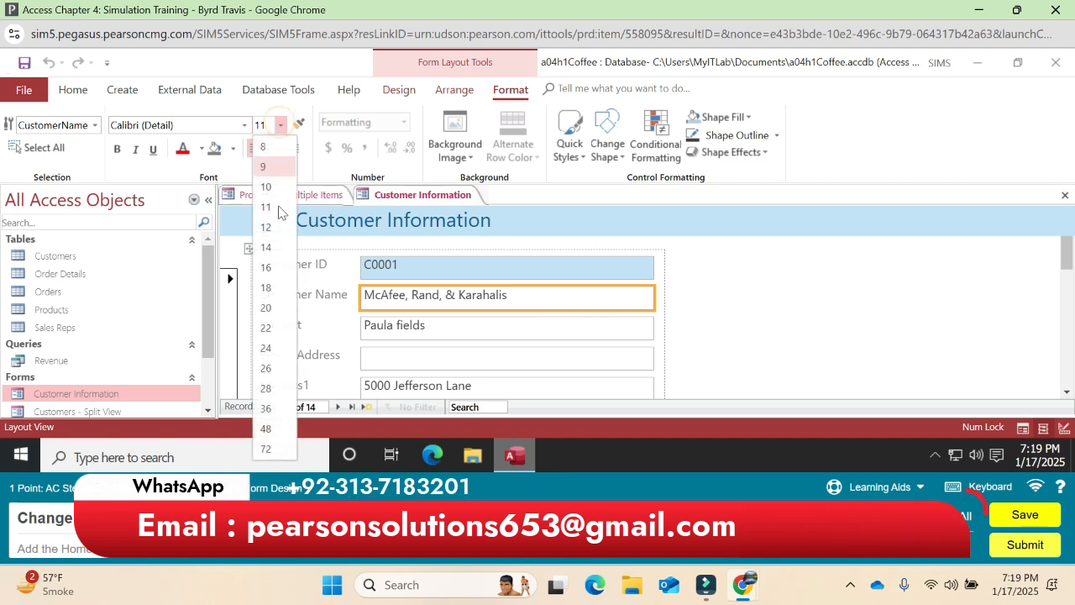
click(266, 267)
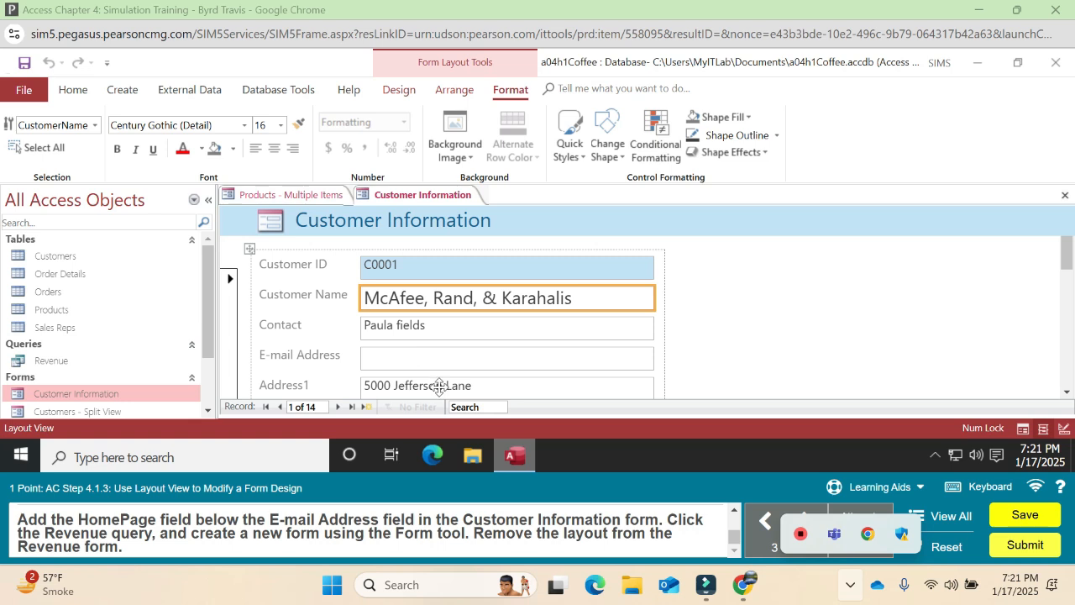
Add the existing HomePage field directly below the E-mail Address field in the Customer Information form
click(406, 94)
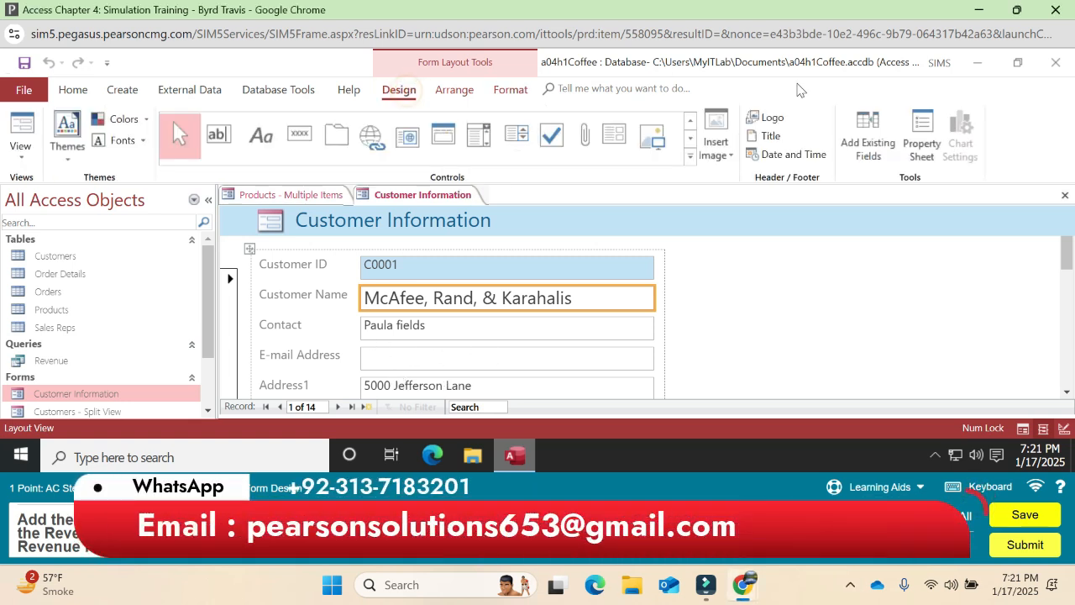
click(868, 141)
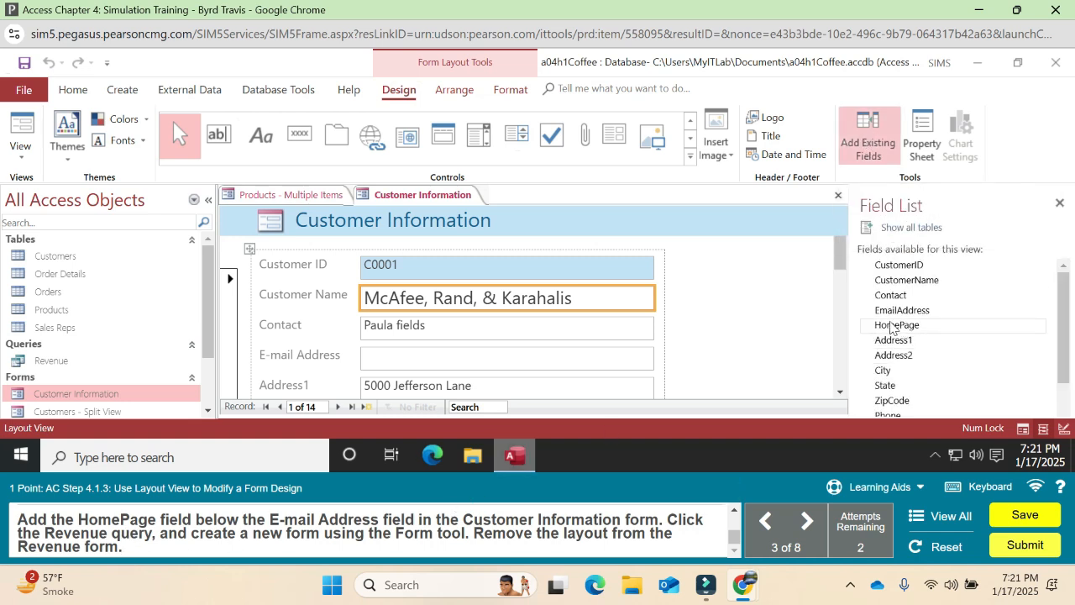
drag(892, 326, 487, 384)
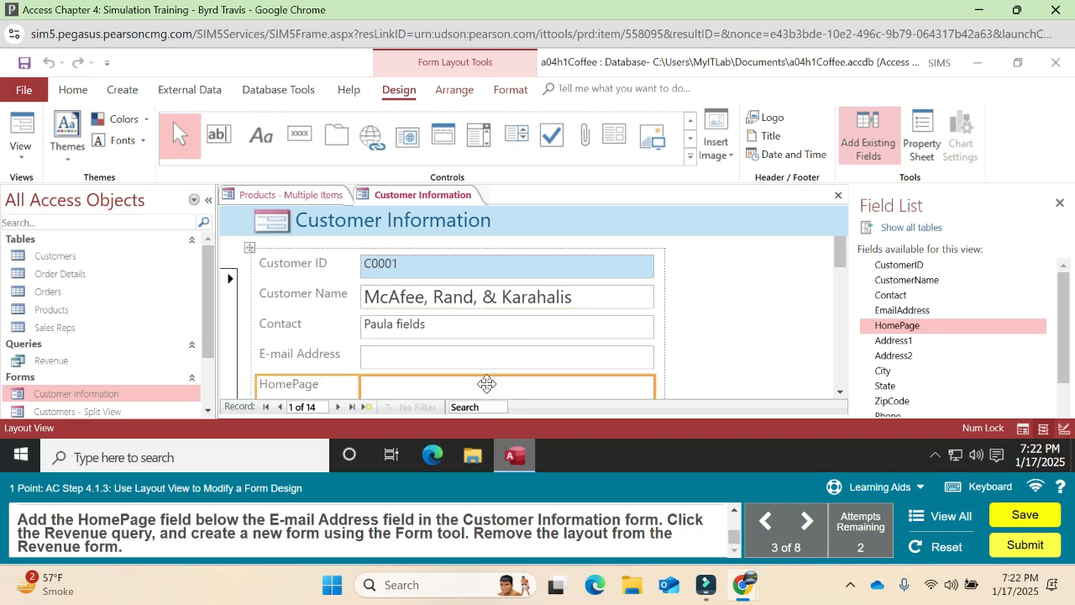
Create a new form from the Revenue query using the Form tool
click(52, 364)
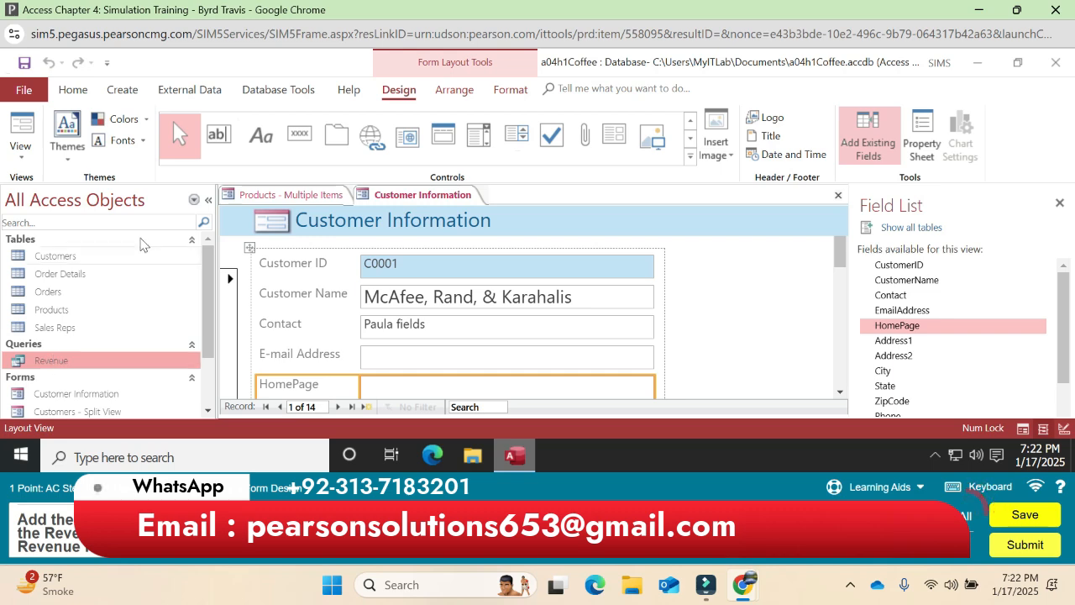
click(123, 90)
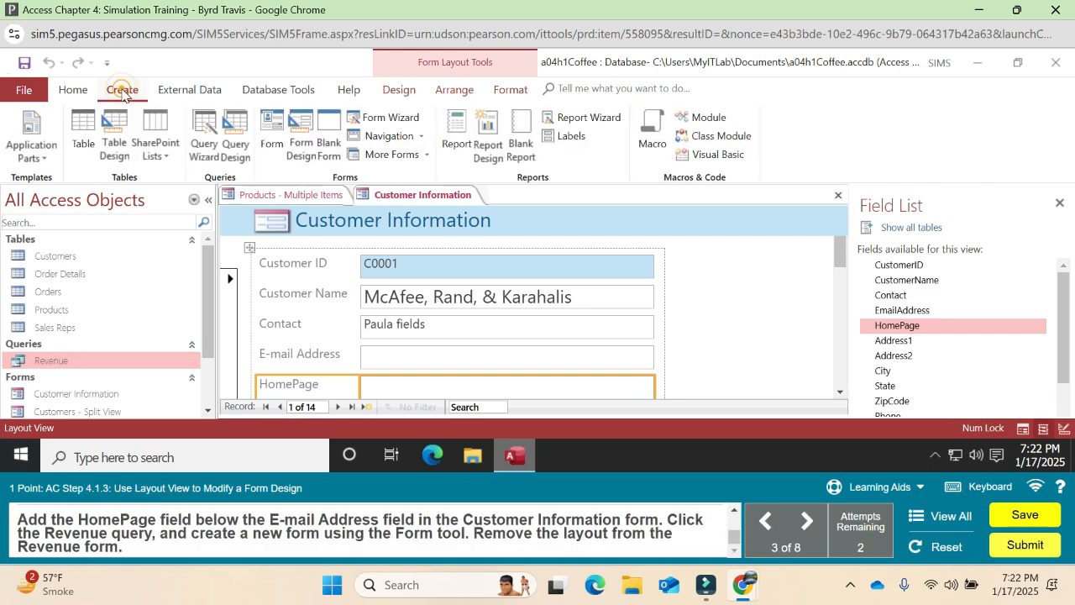
click(269, 132)
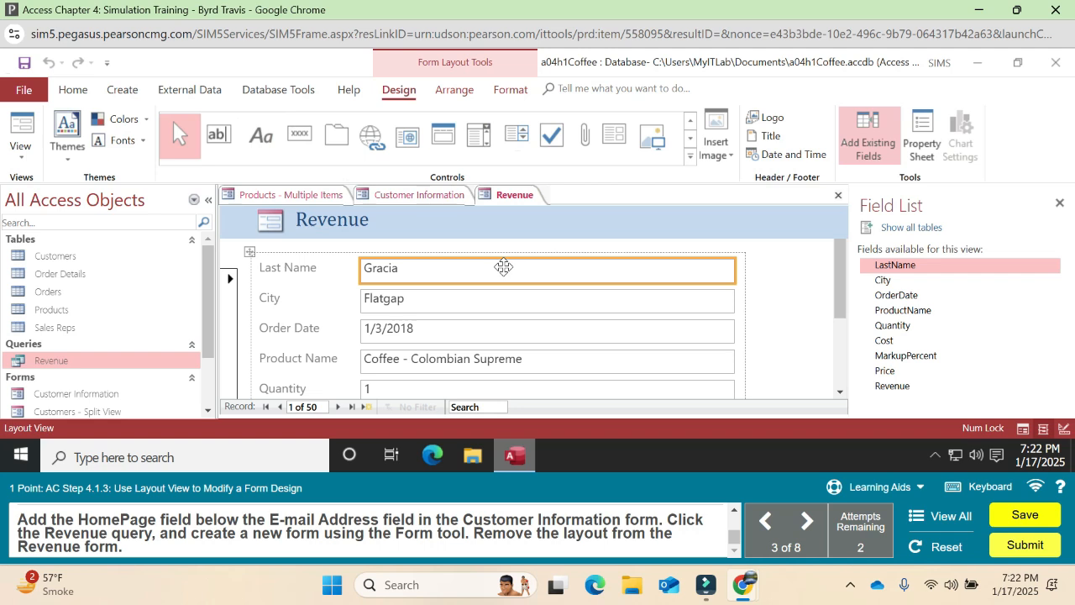
In Design view, remove the layout from all field labels and text boxes of the Revenue form, from Last Name through Revenue
right_click(507, 199)
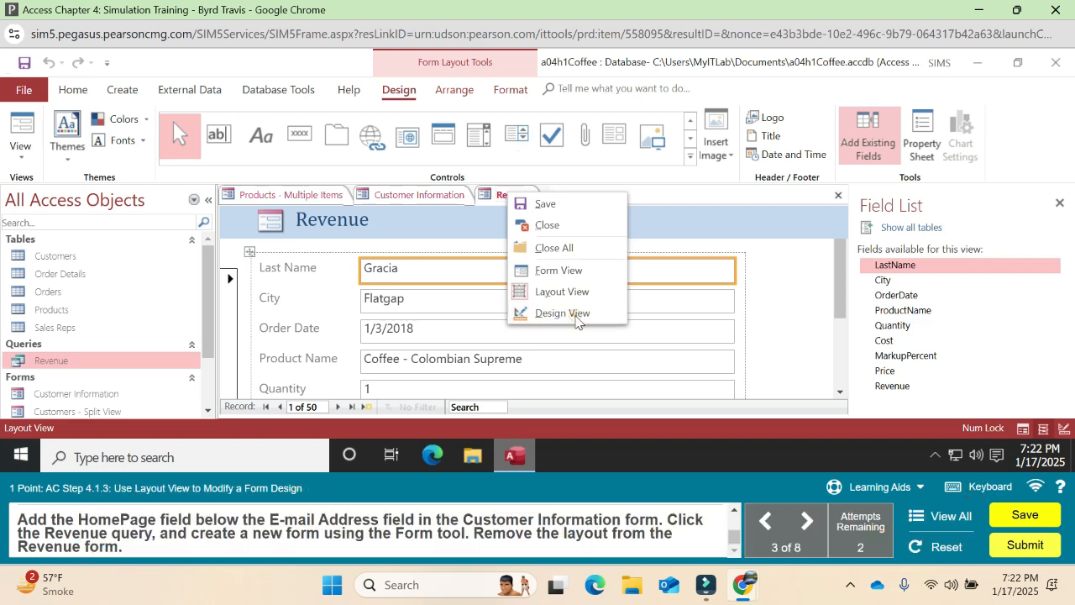
click(577, 318)
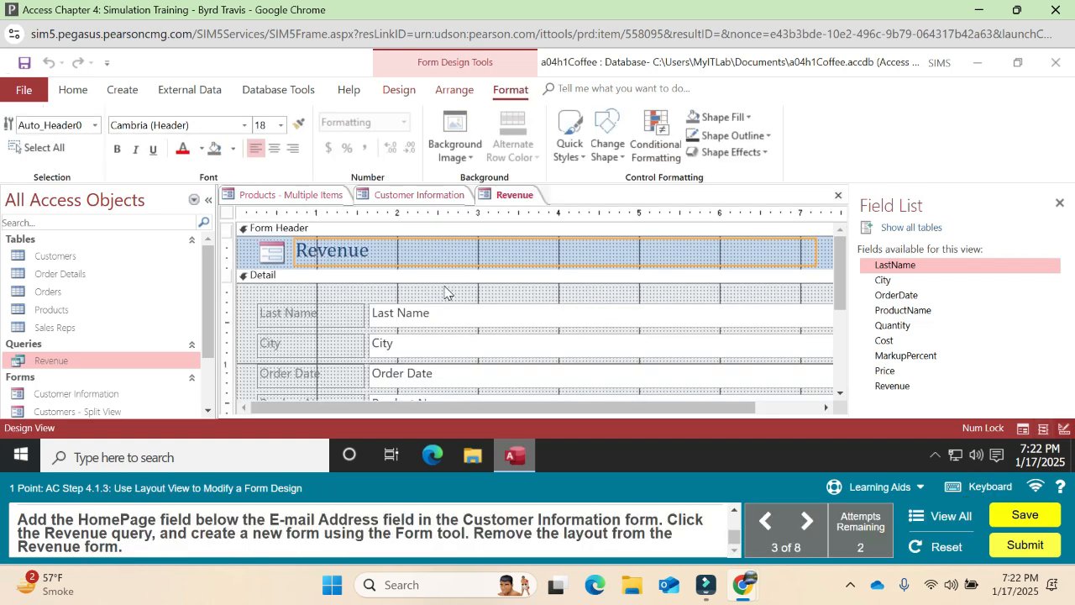
click(342, 324)
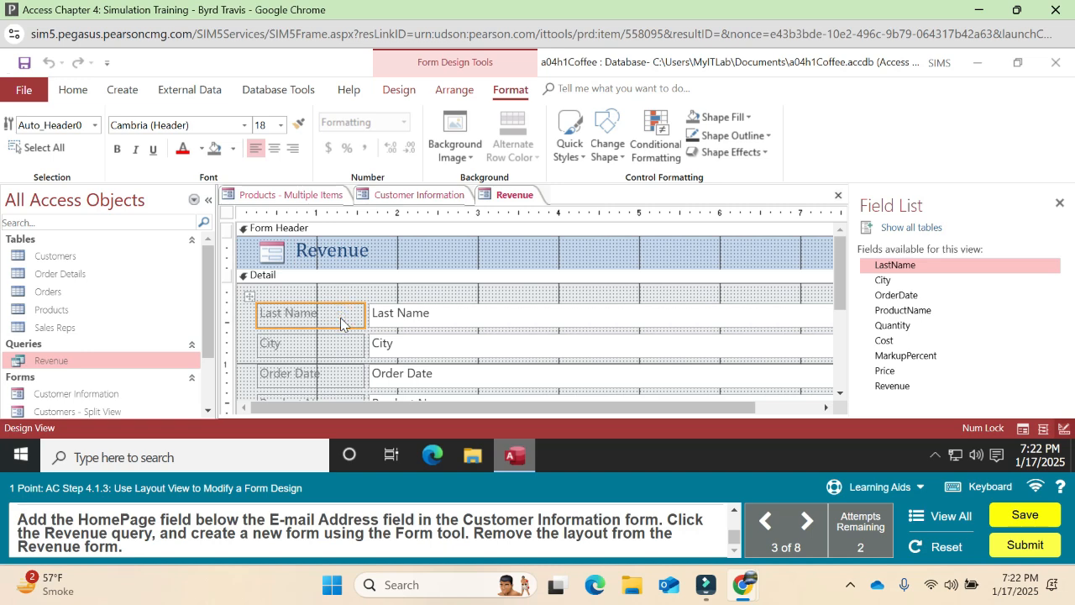
shift+click(396, 316)
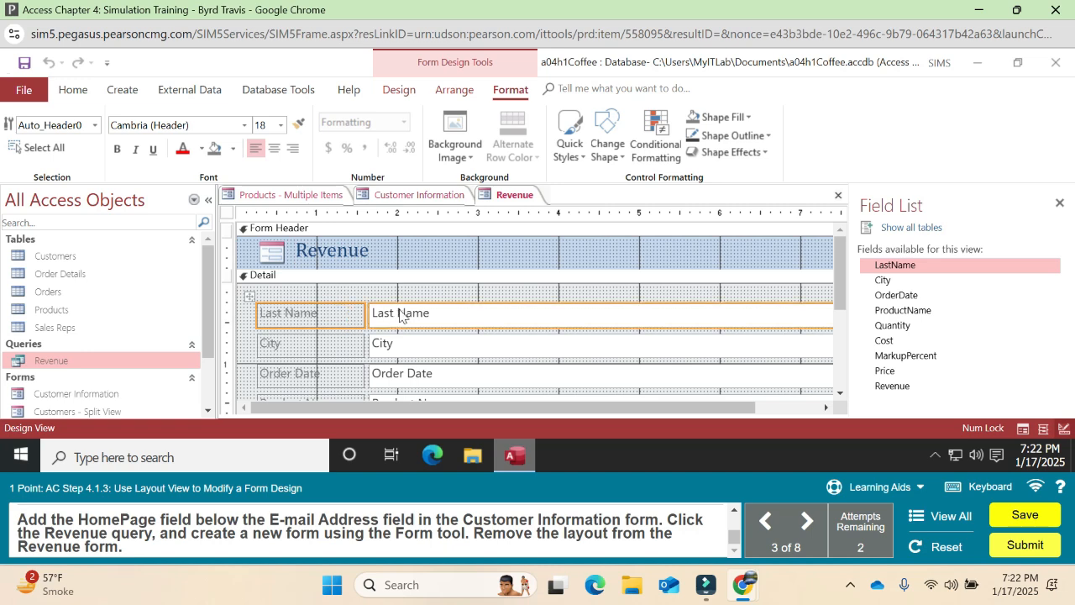
shift+click(318, 354)
shift+click(400, 350)
shift+click(320, 383)
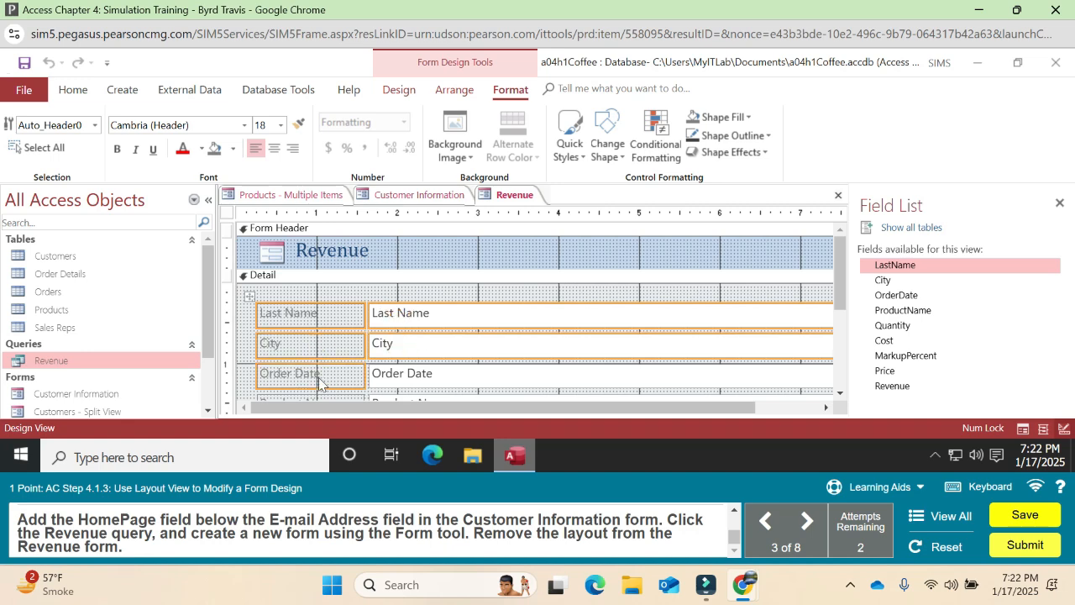
shift+click(397, 379)
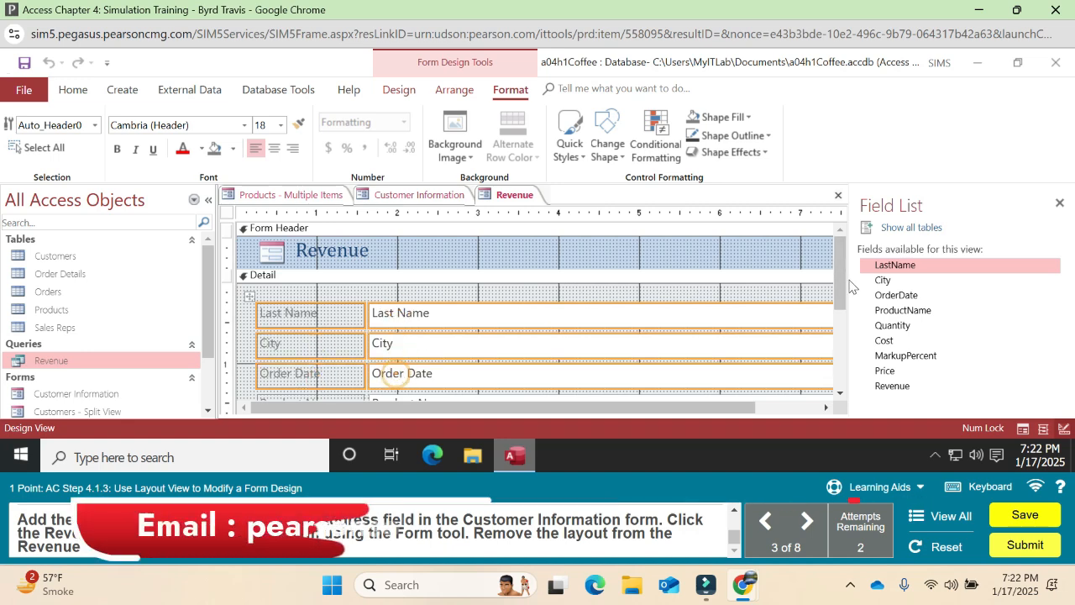
drag(842, 277, 843, 317)
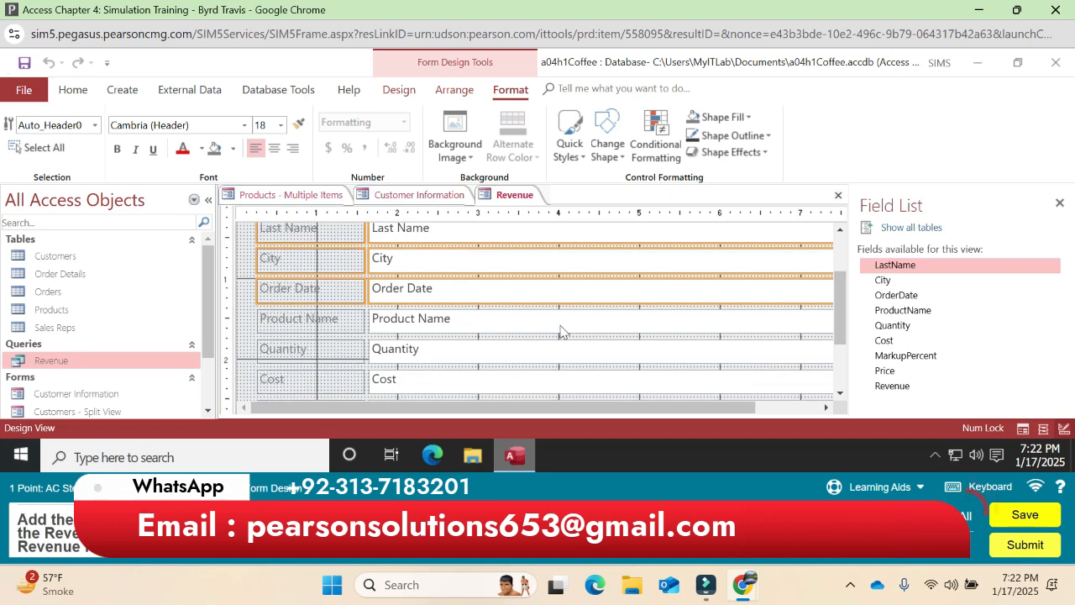
shift+click(474, 319)
shift+click(345, 322)
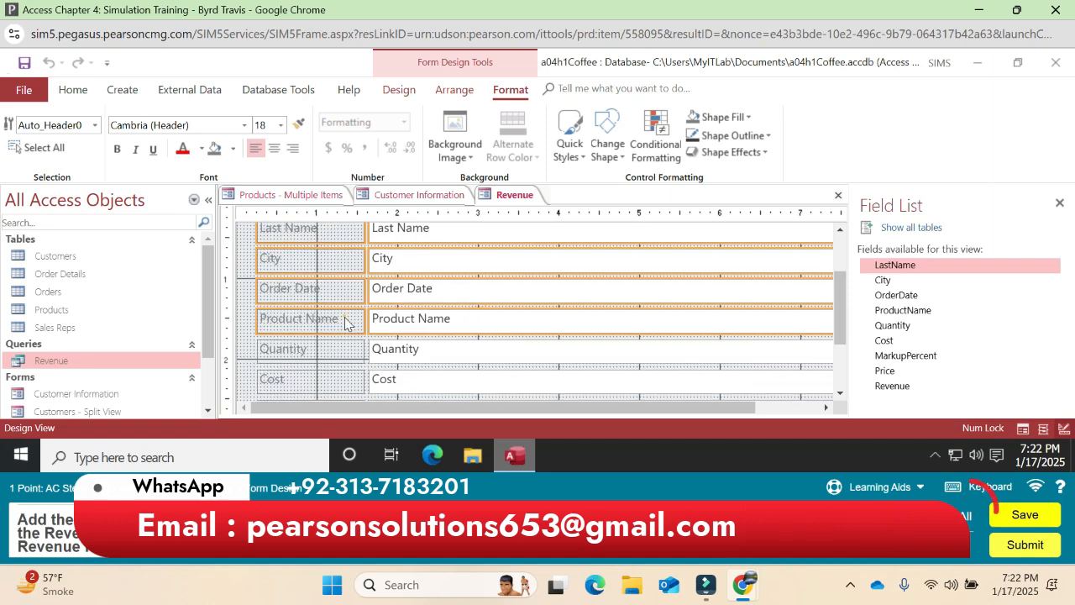
shift+click(345, 353)
shift+click(402, 353)
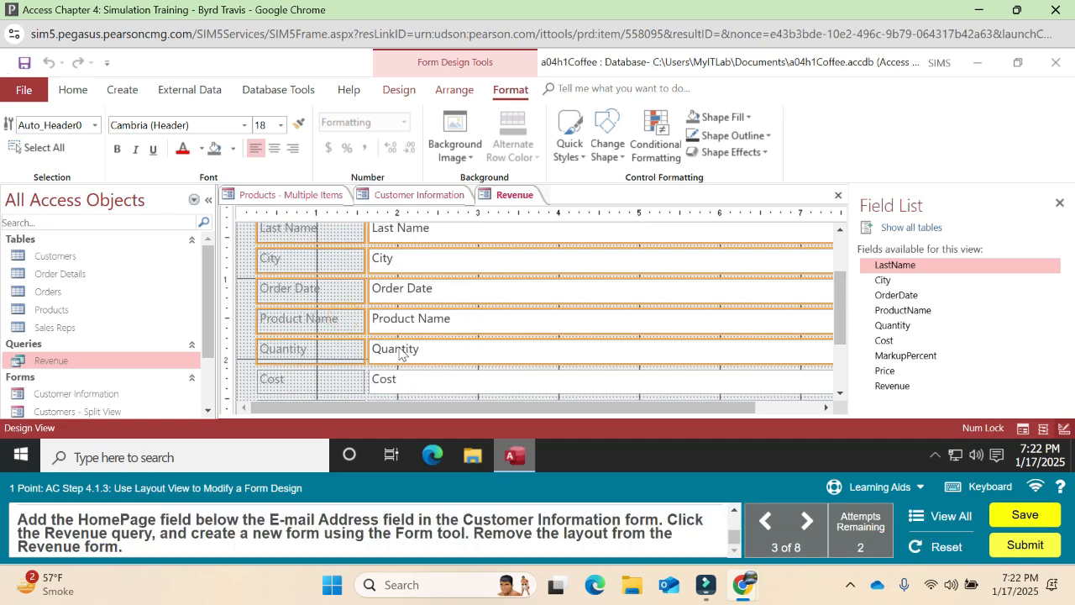
shift+click(412, 382)
shift+click(339, 386)
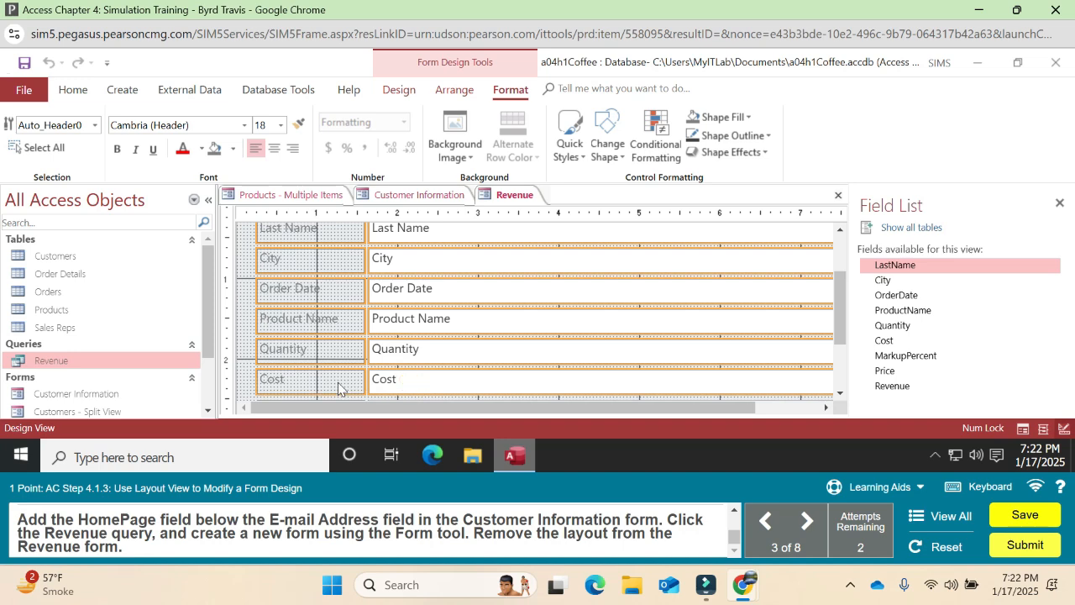
drag(841, 302, 842, 353)
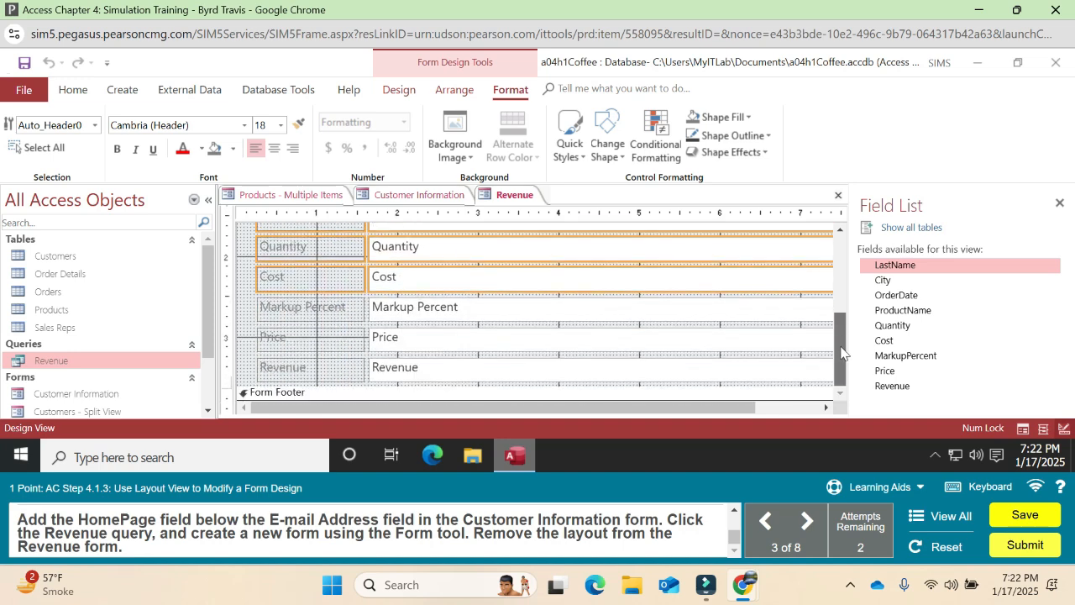
shift+click(472, 309)
shift+click(322, 317)
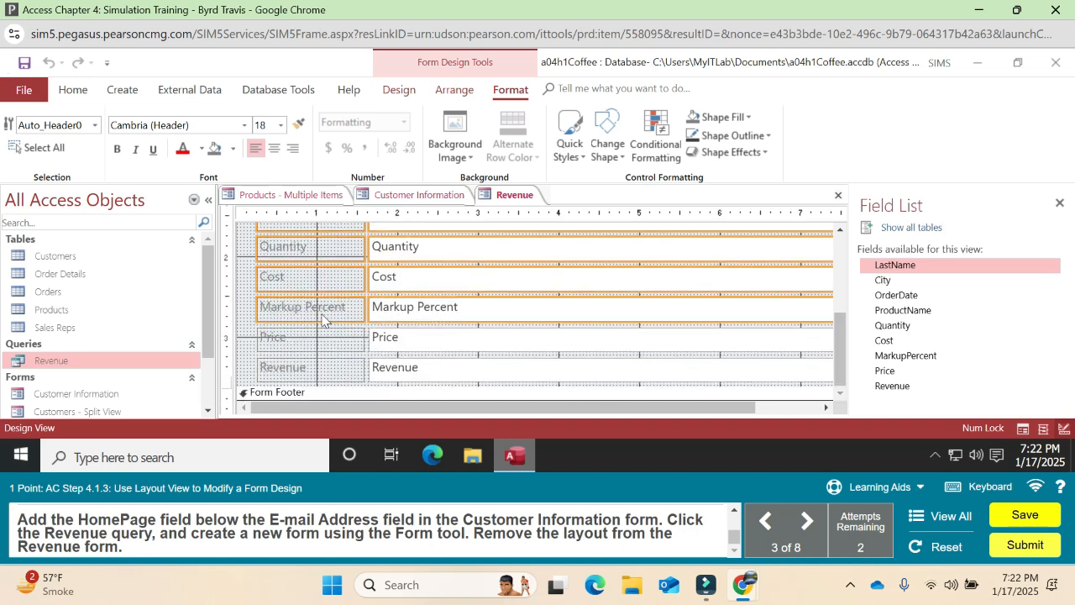
shift+click(337, 342)
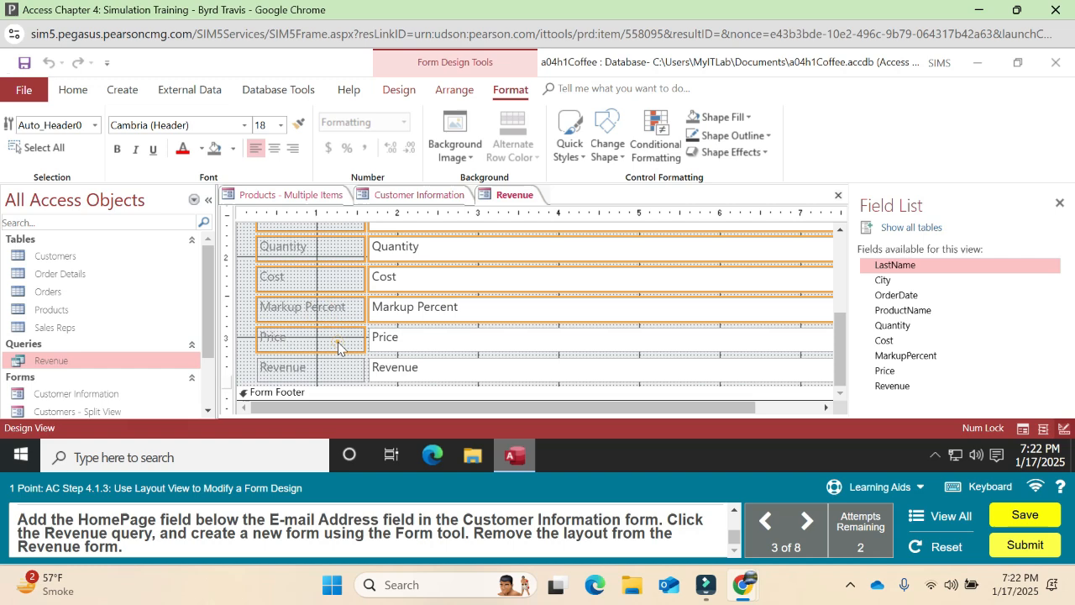
shift+click(416, 346)
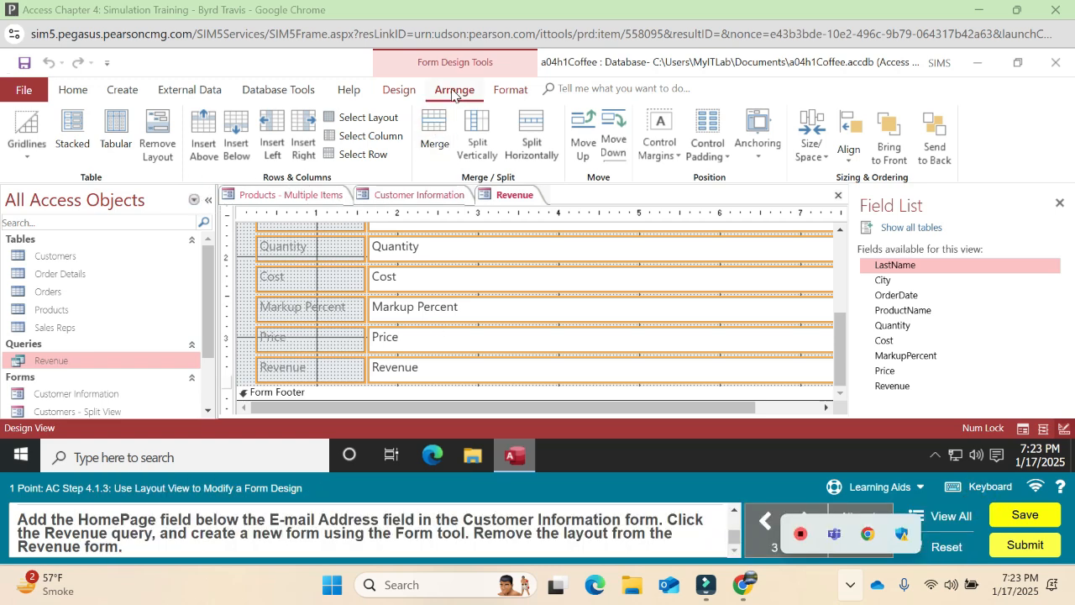
click(168, 132)
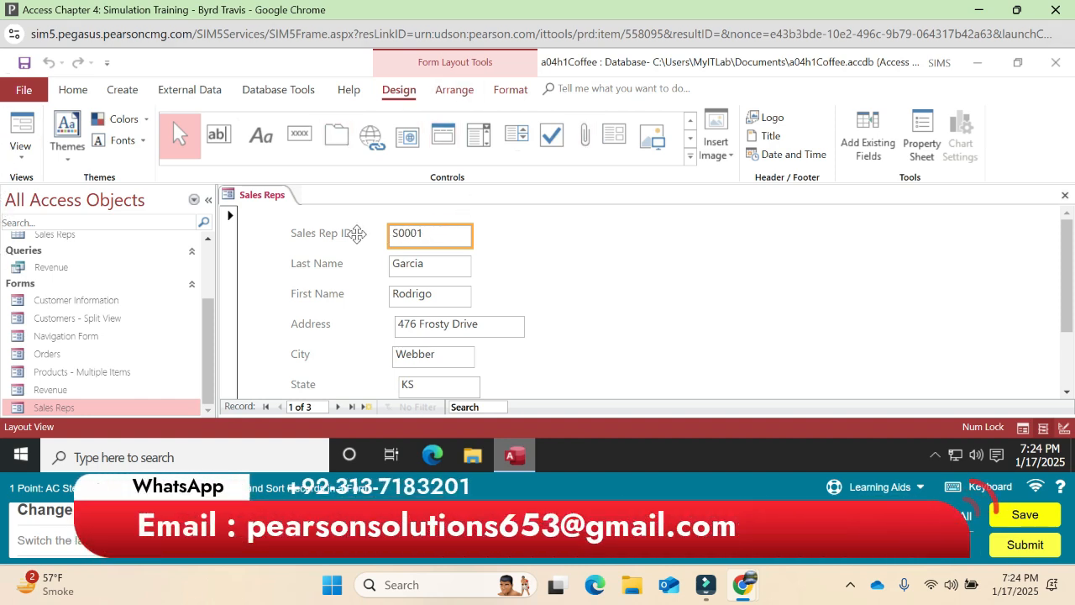
Apply the Tabular layout to all controls of the Sales Reps form
key(ctrl+a)
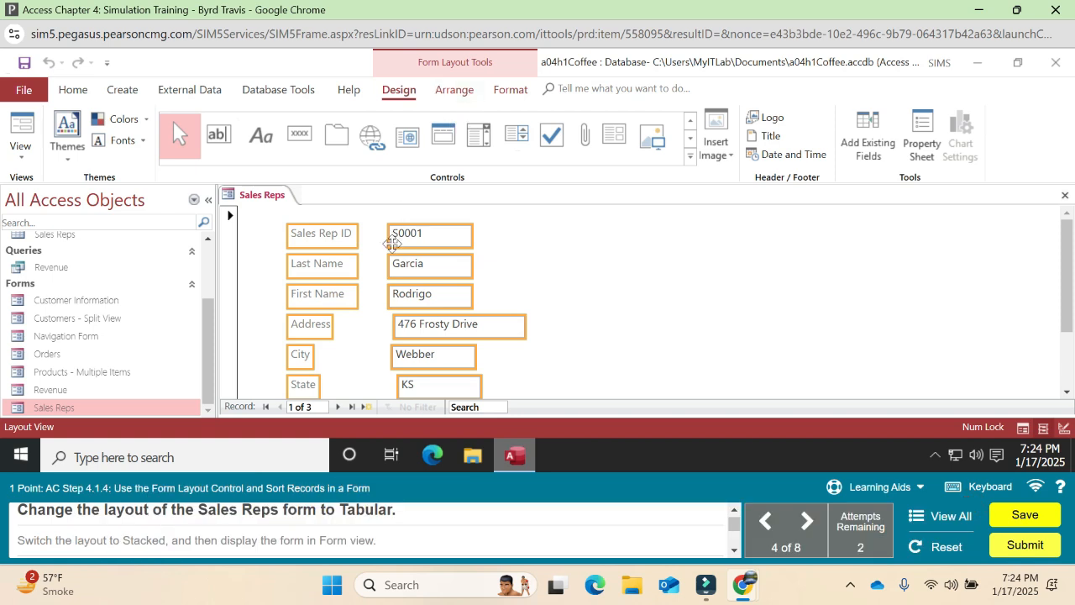
click(458, 90)
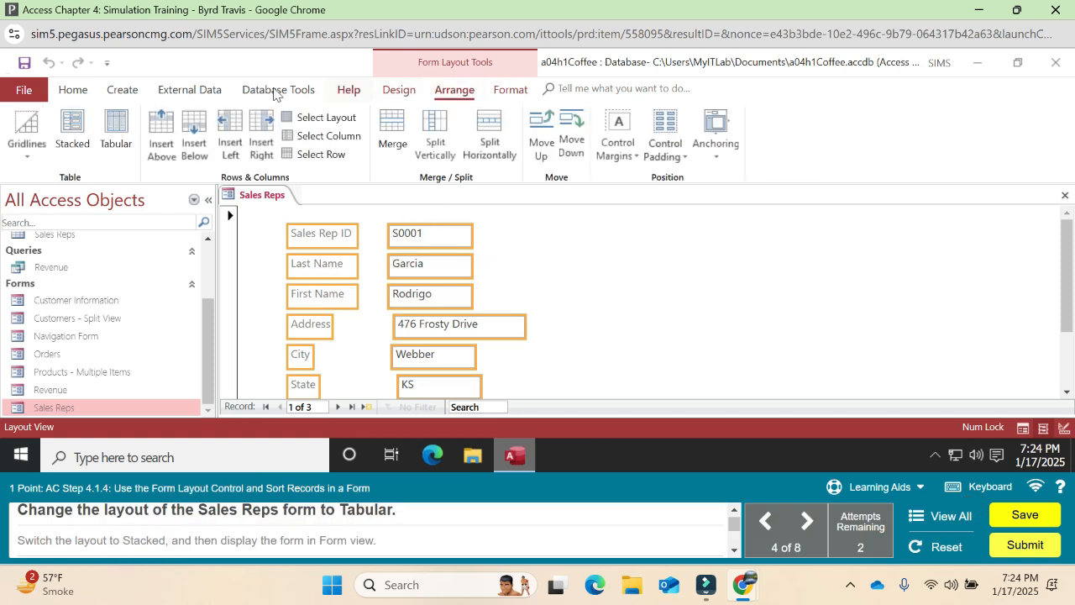
click(117, 130)
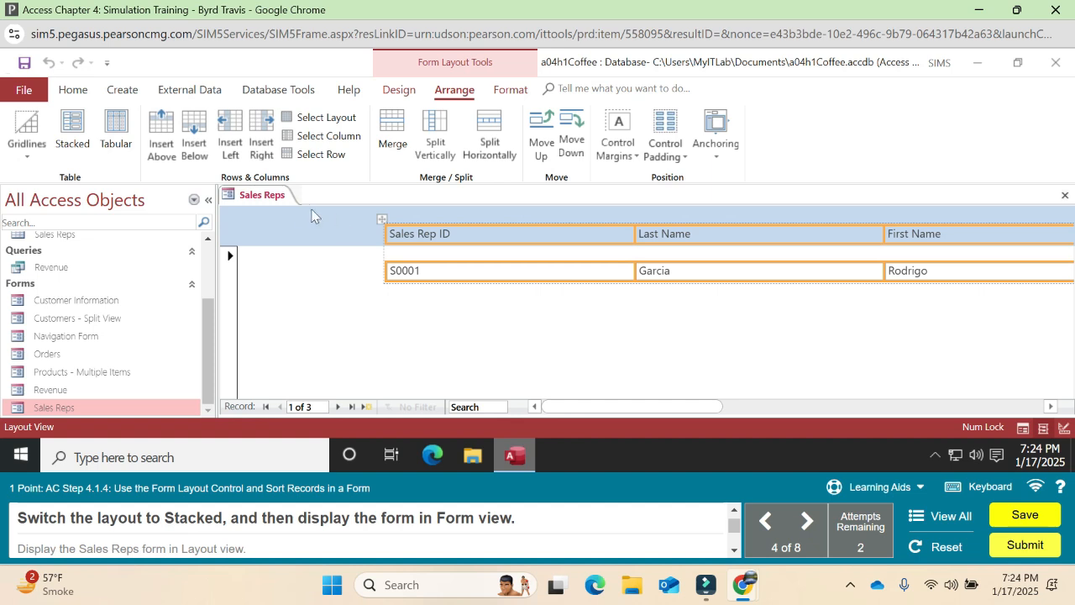
Switch the Sales Reps form's layout to Stacked and display the form in Form view
right_click(262, 196)
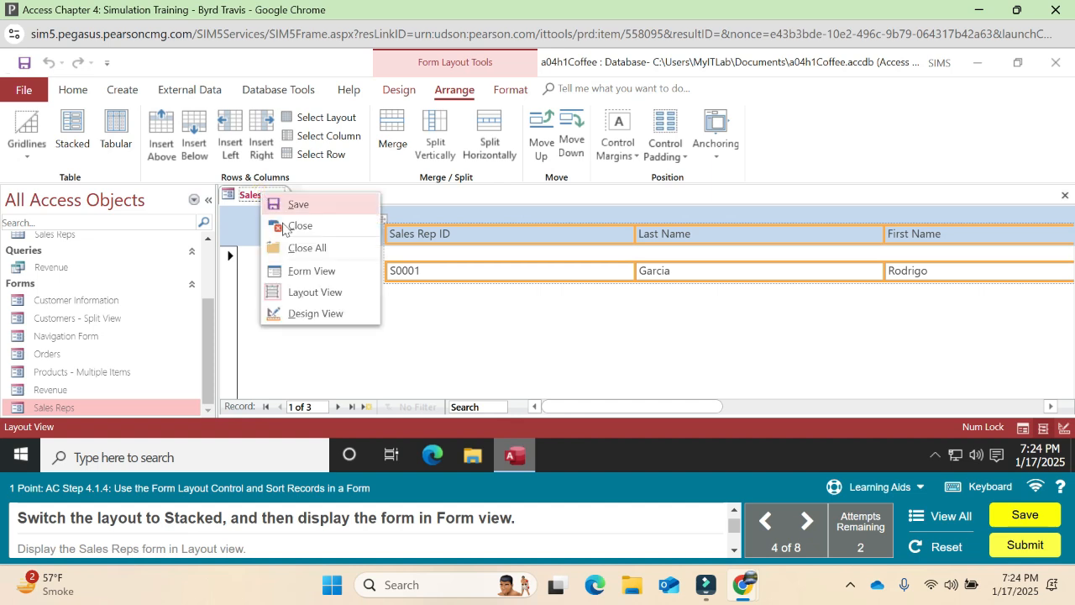
click(249, 197)
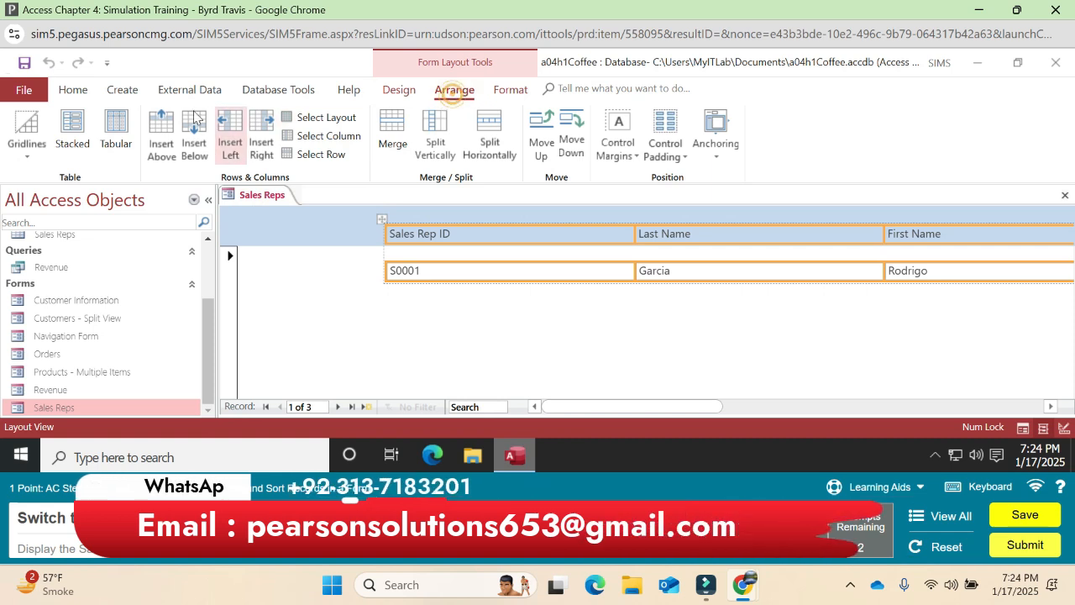
click(86, 127)
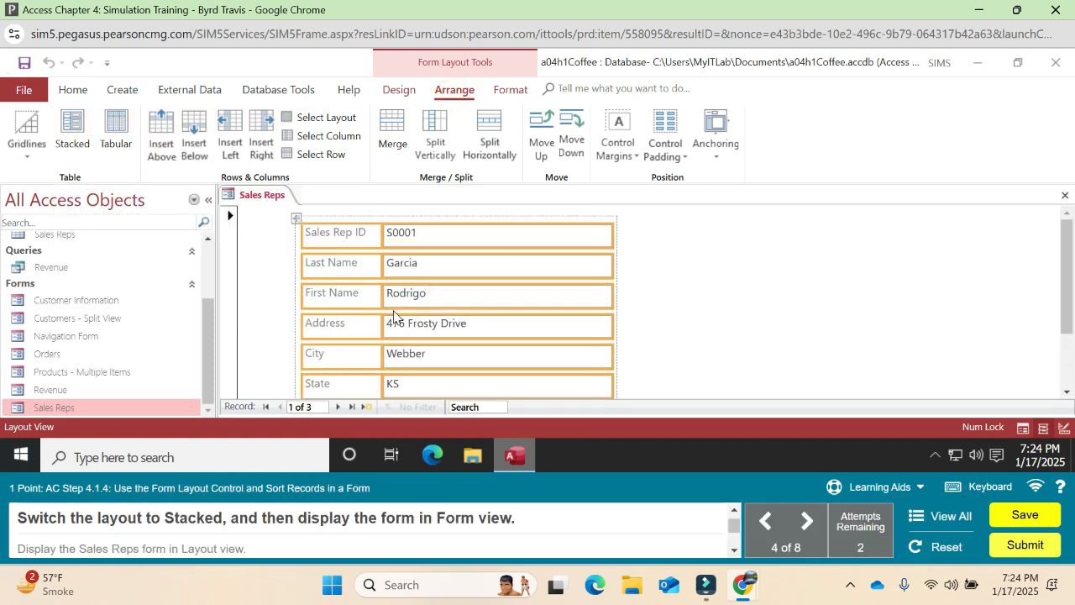
right_click(271, 199)
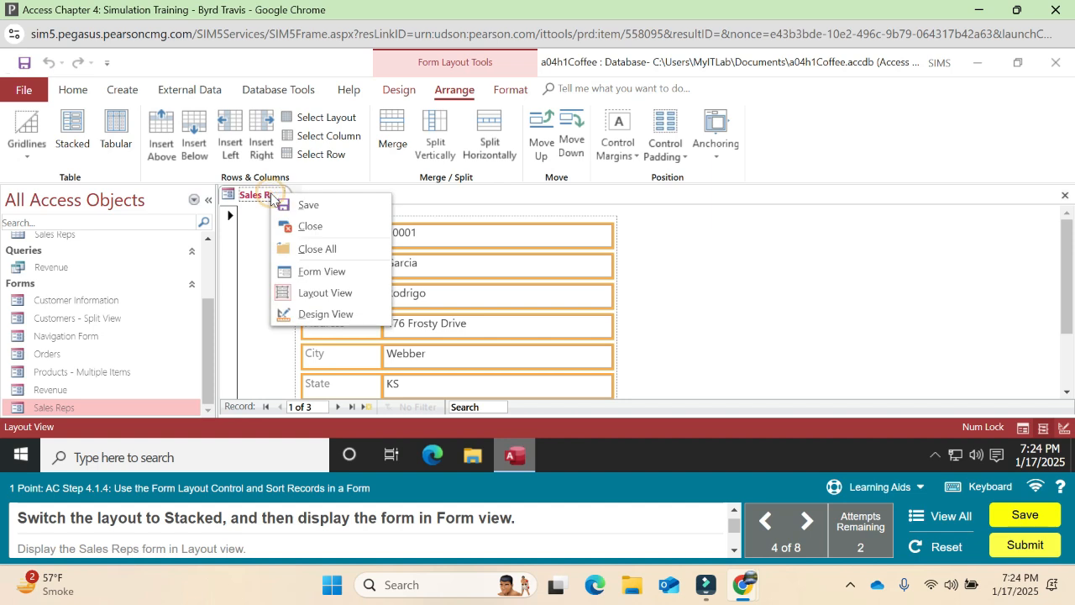
click(328, 270)
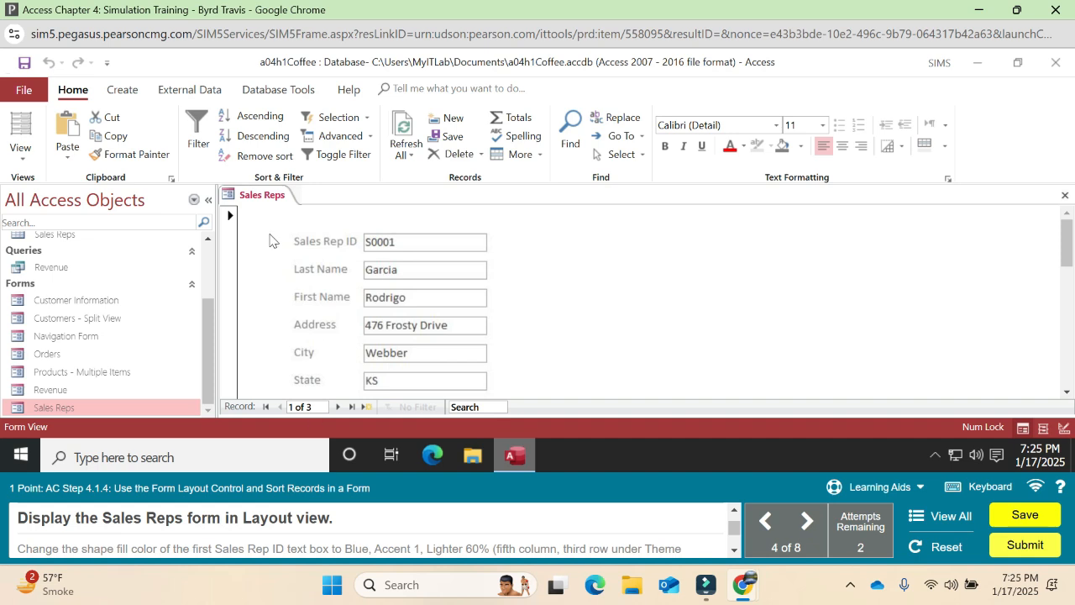
In Layout view, set the shape fill of the Sales Rep ID text box in the Sales Reps form to Blue, Accent 1, Lighter 60%
right_click(265, 199)
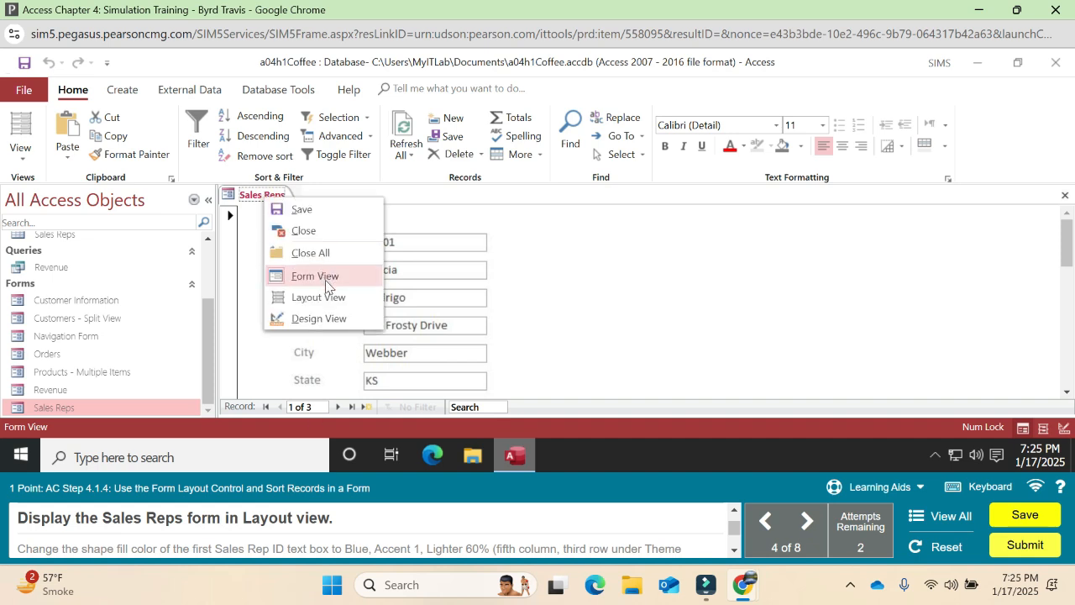
click(336, 298)
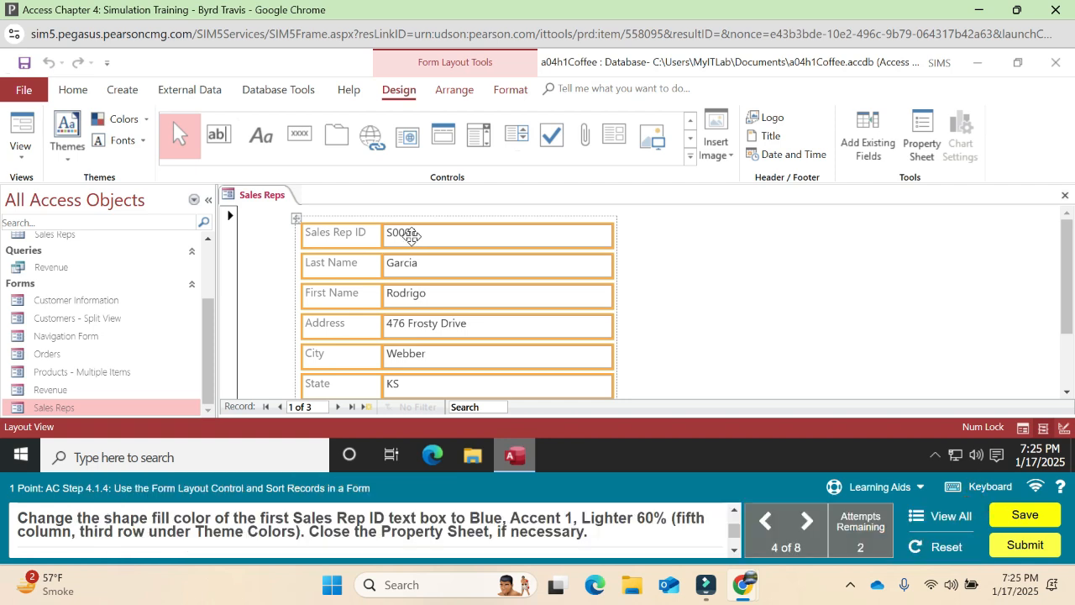
click(411, 236)
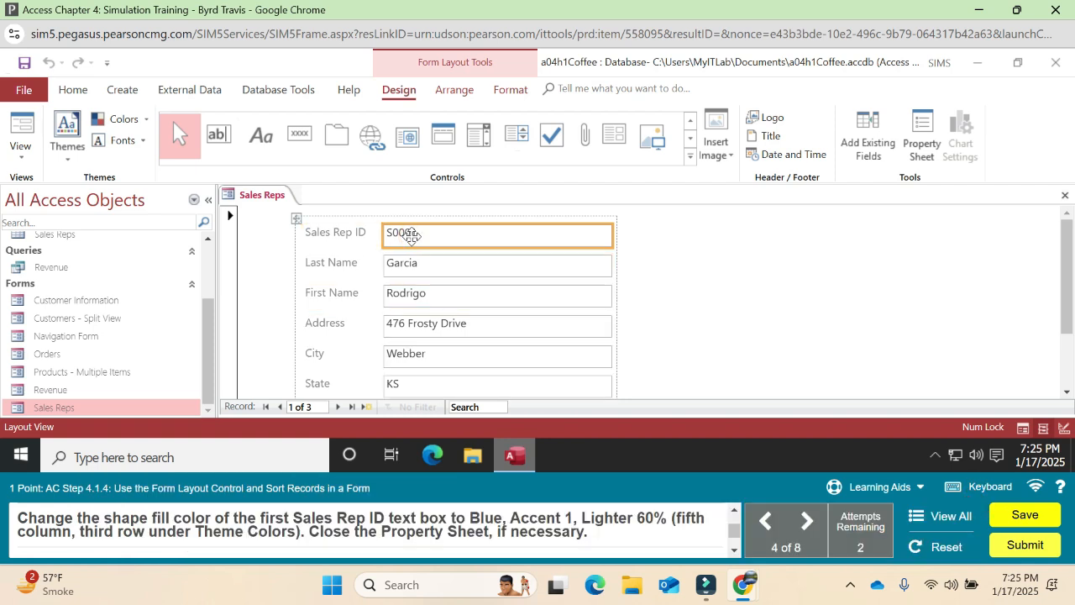
key(ctrl+a)
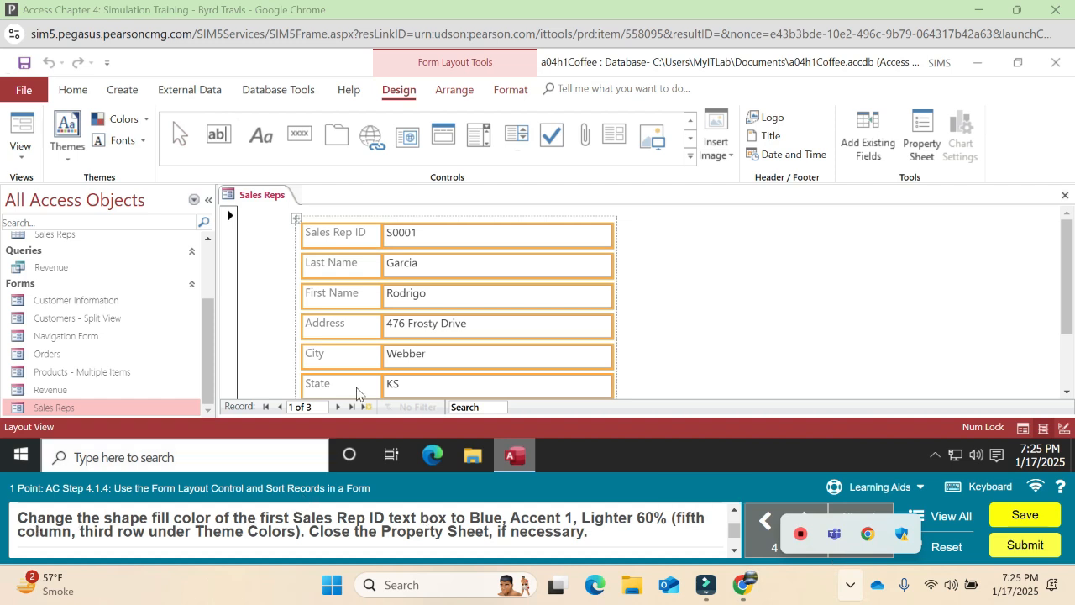
click(430, 239)
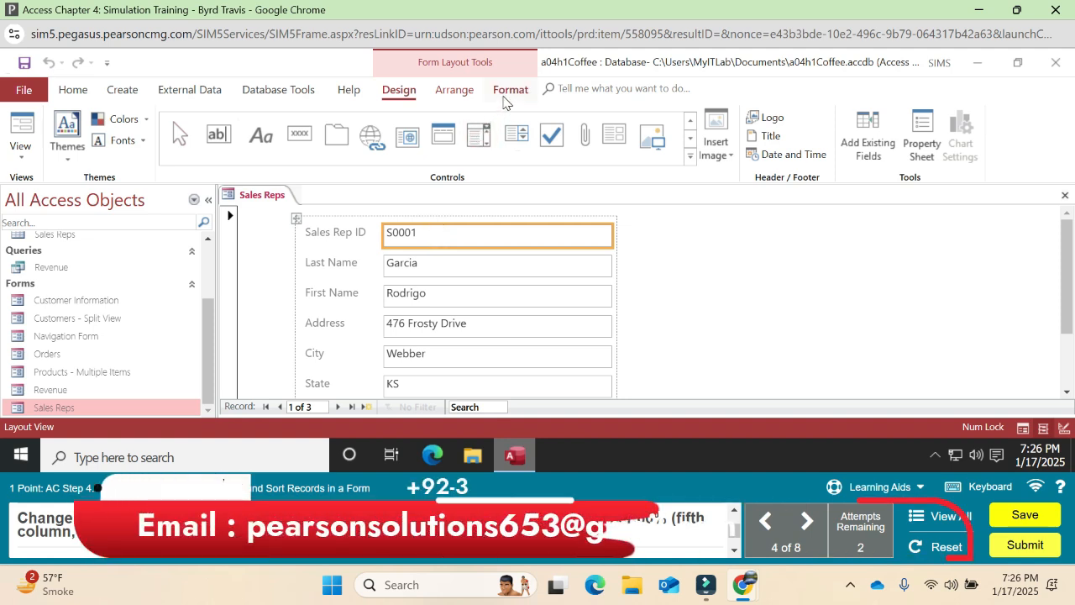
click(507, 95)
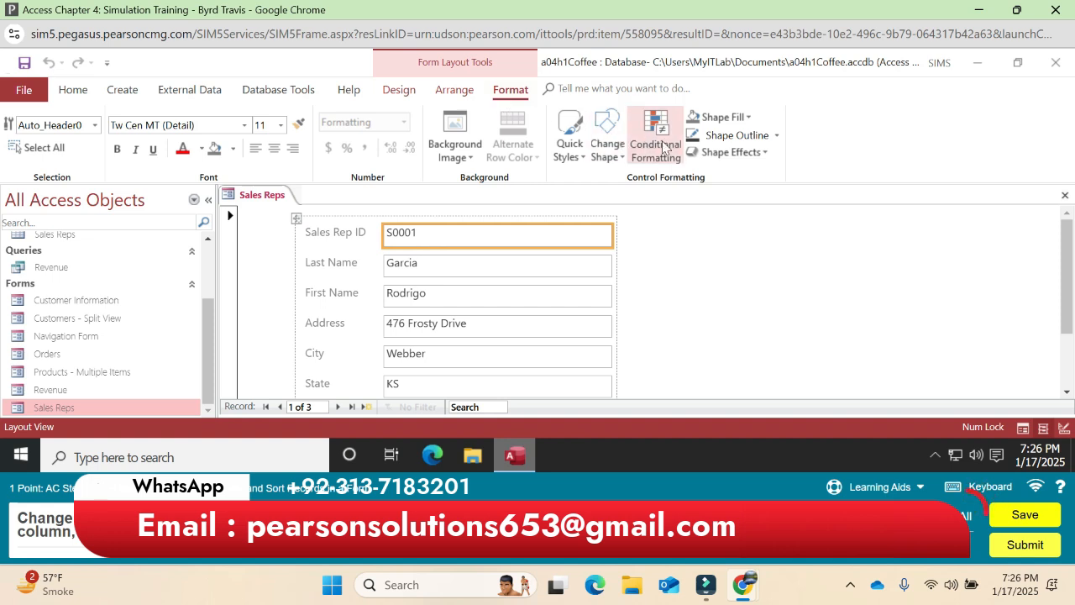
click(749, 118)
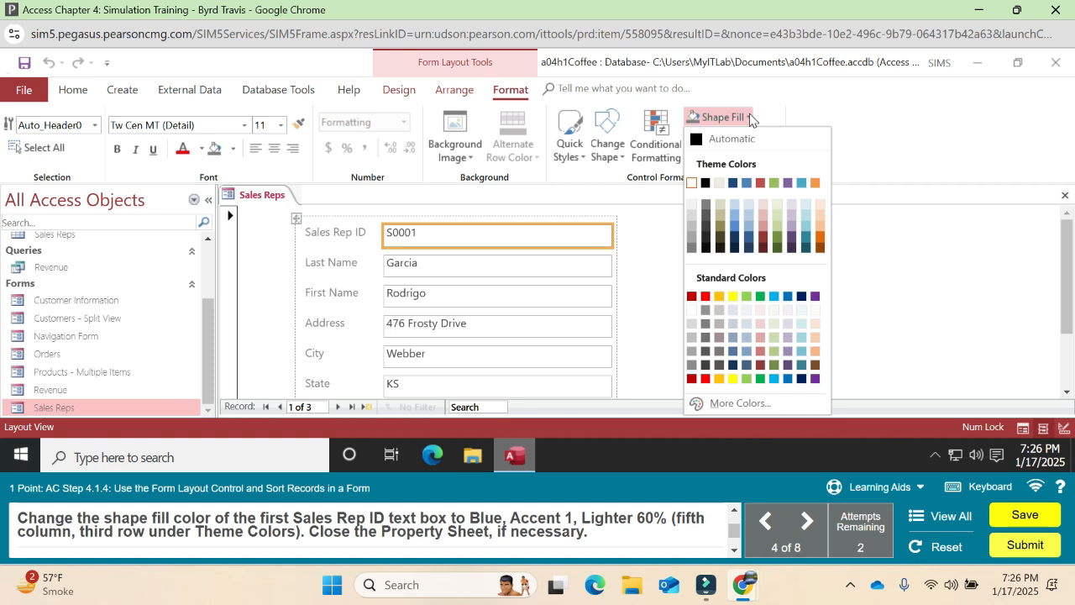
click(746, 213)
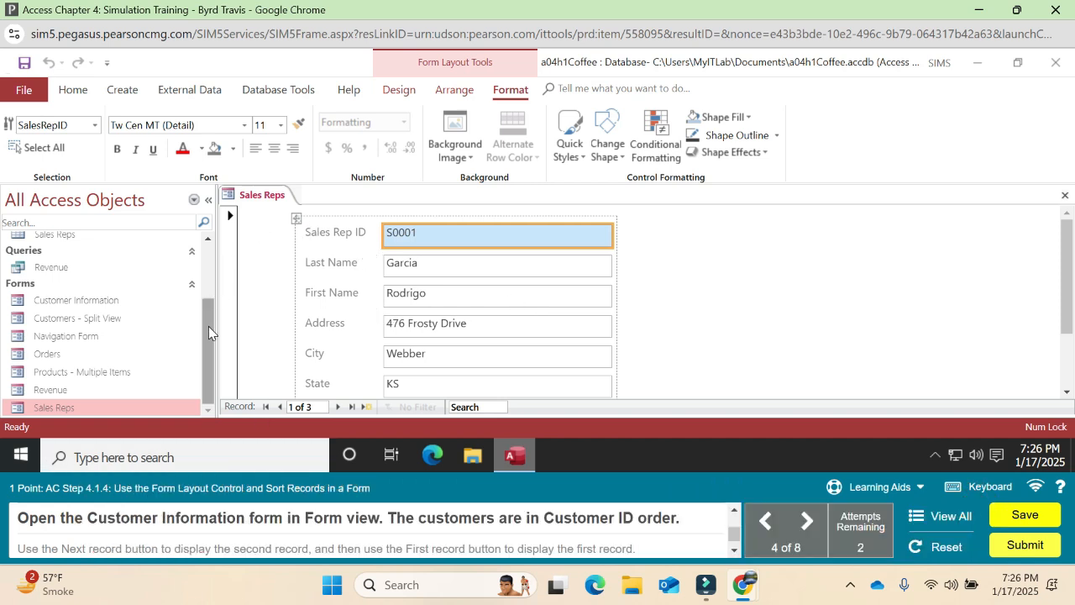
Open the Customer Information form in Form view and move to the second record and back to the first
scroll(210, 319, up, 1)
mouse_move(211, 320)
mouse_down()
mouse_move(210, 309)
mouse_move(210, 340)
mouse_up()
click(109, 302)
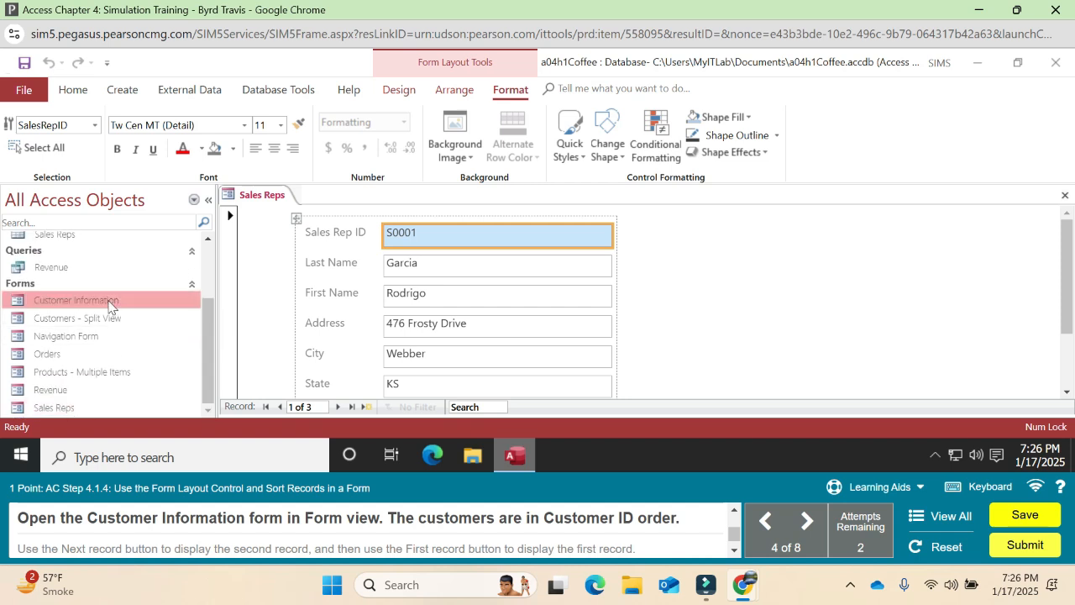
double_click(100, 298)
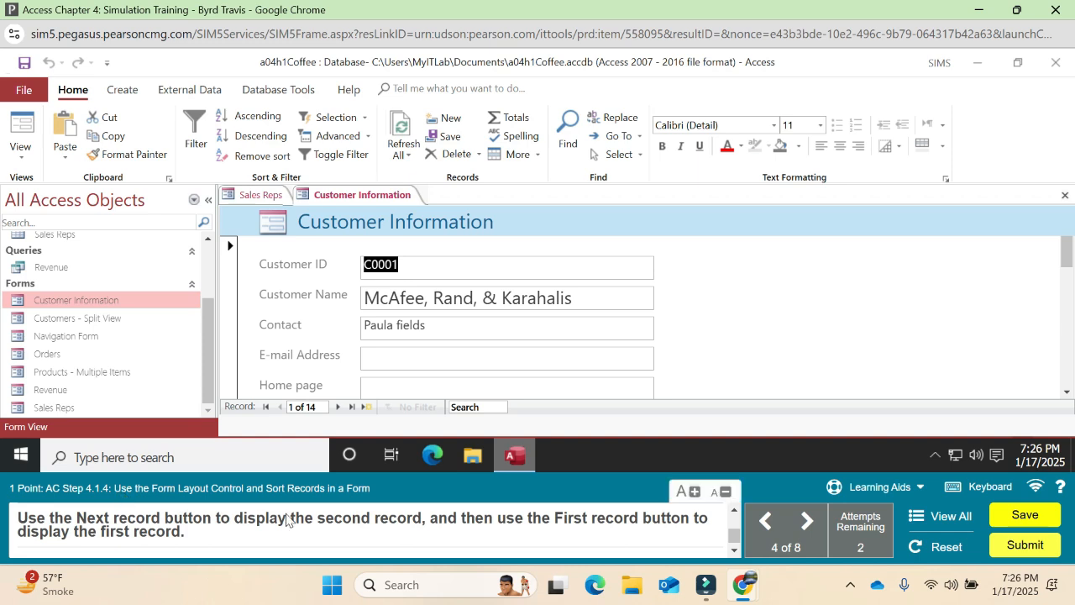
click(339, 406)
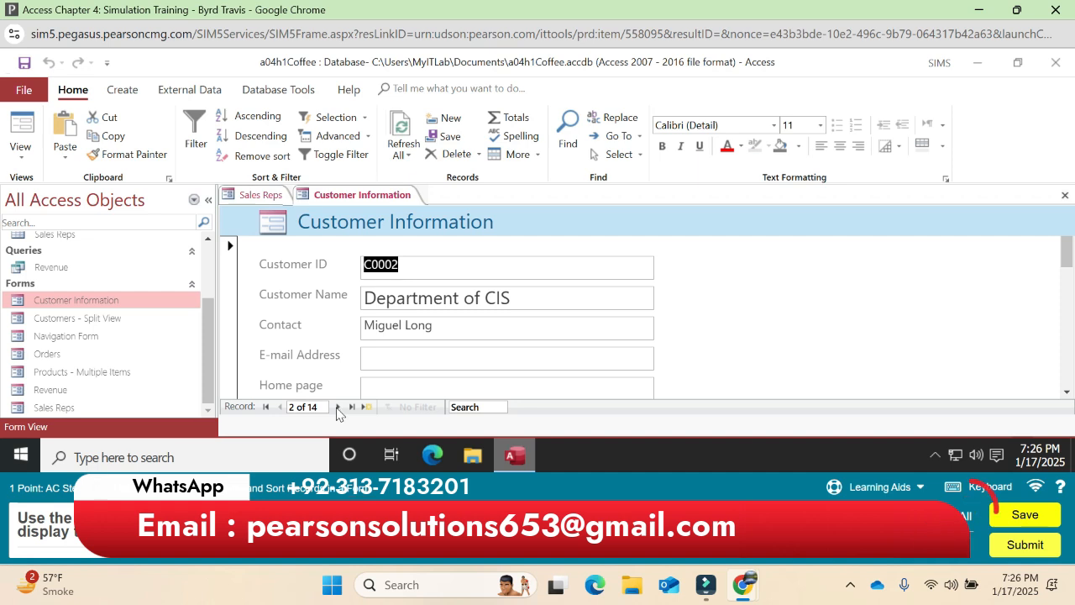
click(267, 407)
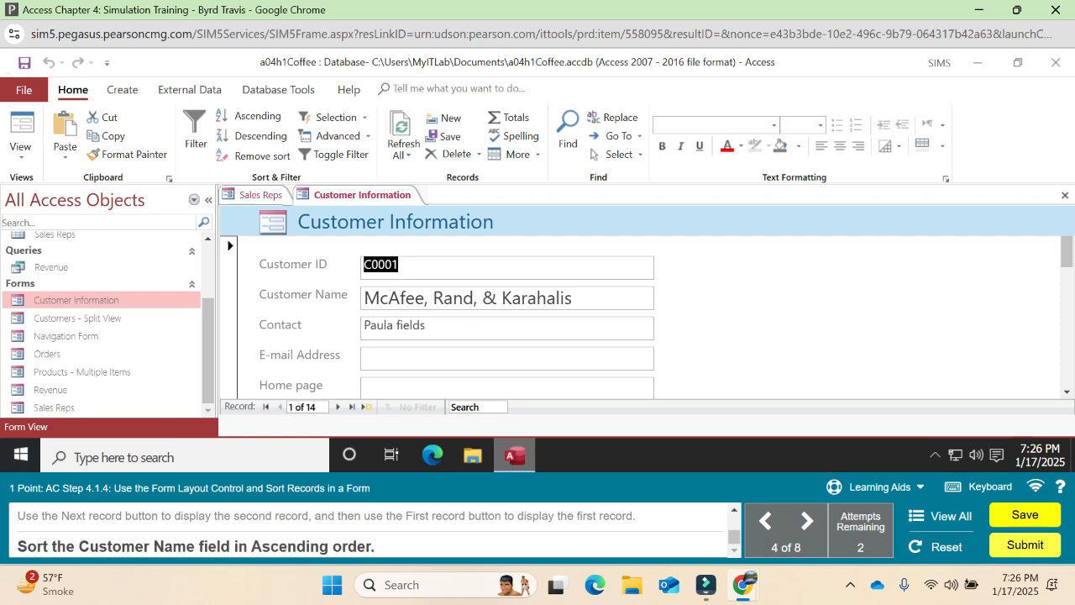
Sort the Customer Information form's records by the Customer Name field in ascending order
click(427, 297)
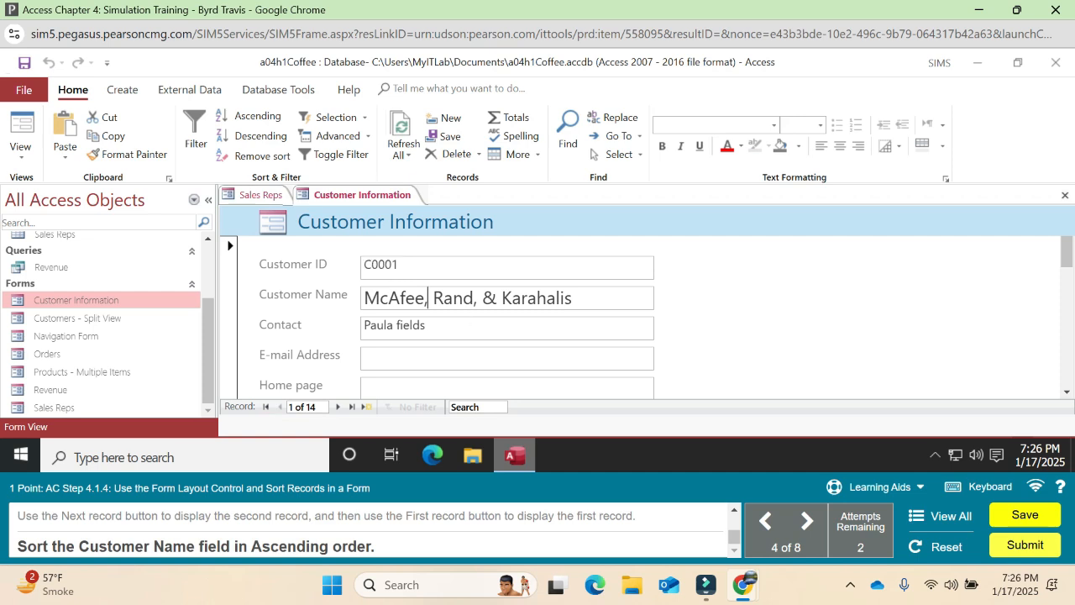
click(277, 123)
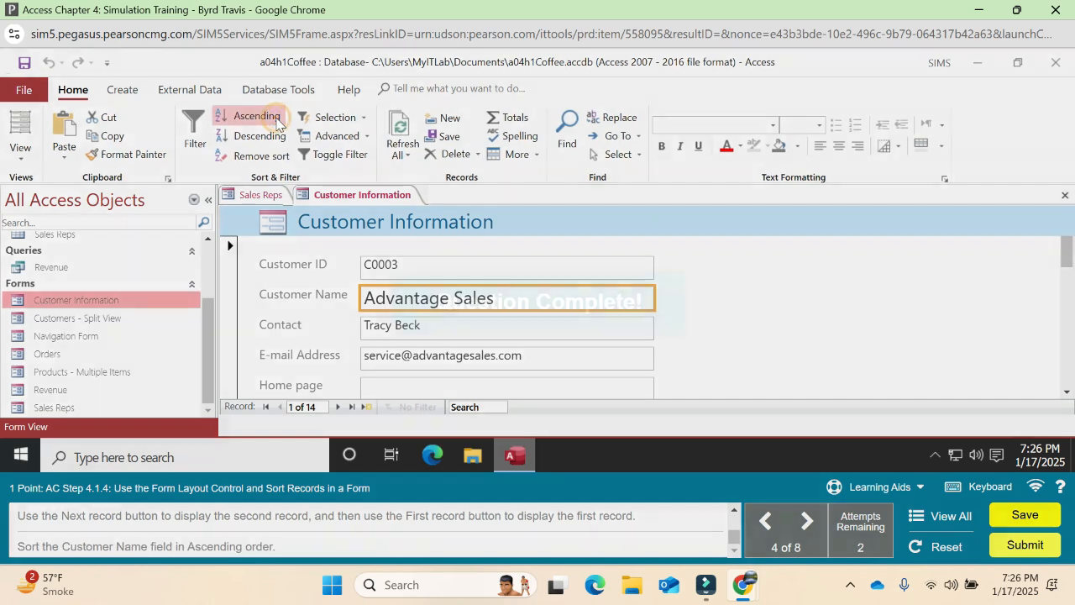